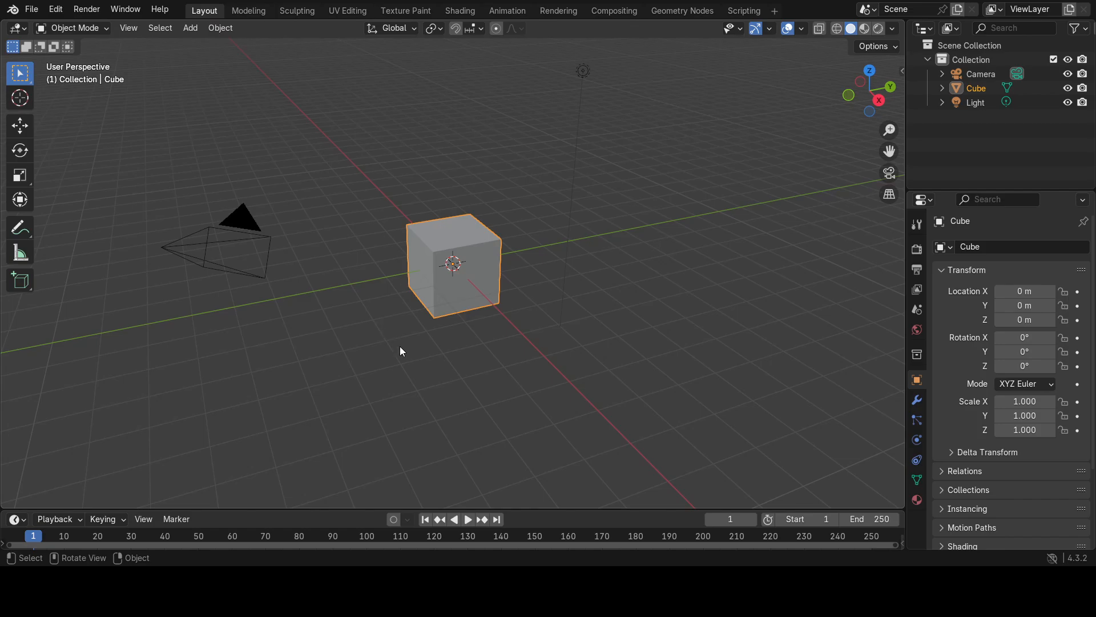
Delete the default cube and add a mesh plane in its place.
key(x)
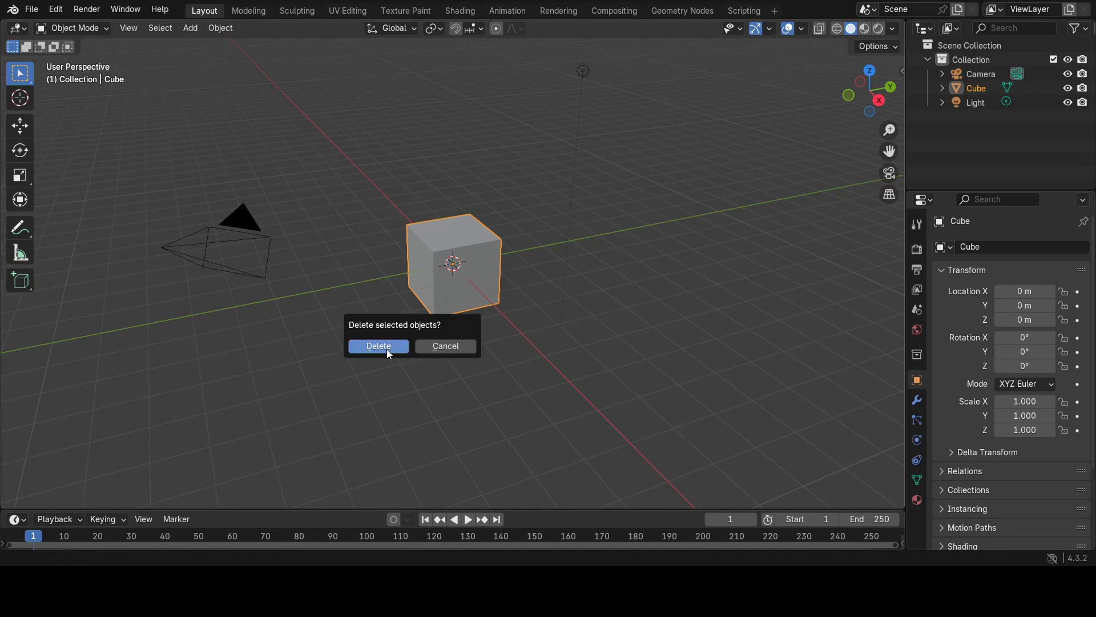
click(386, 349)
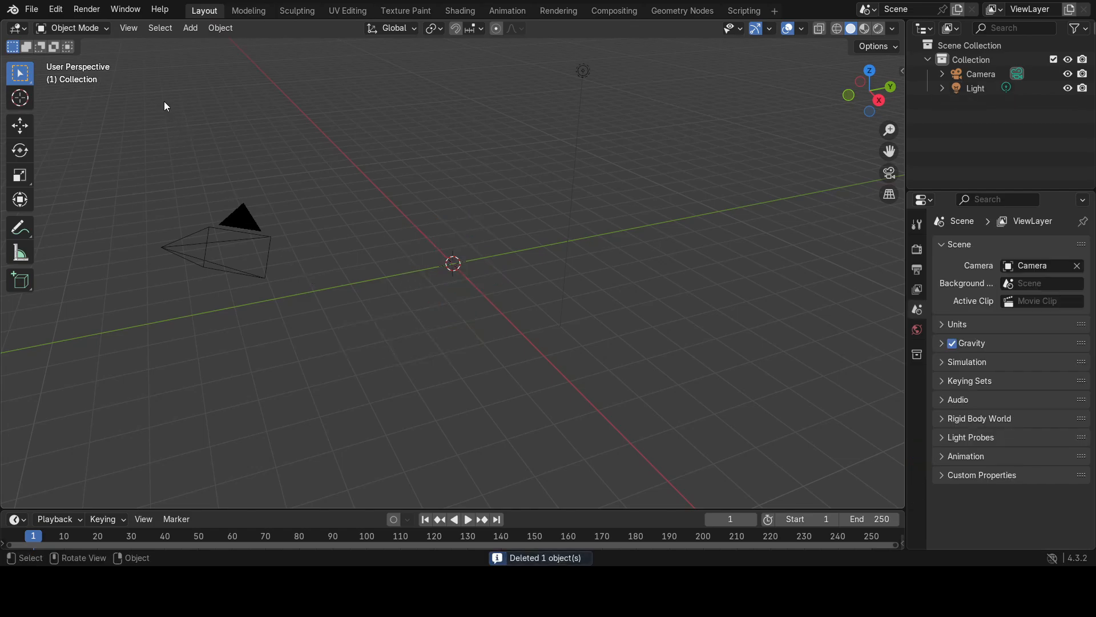
click(190, 29)
mouse_move(210, 44)
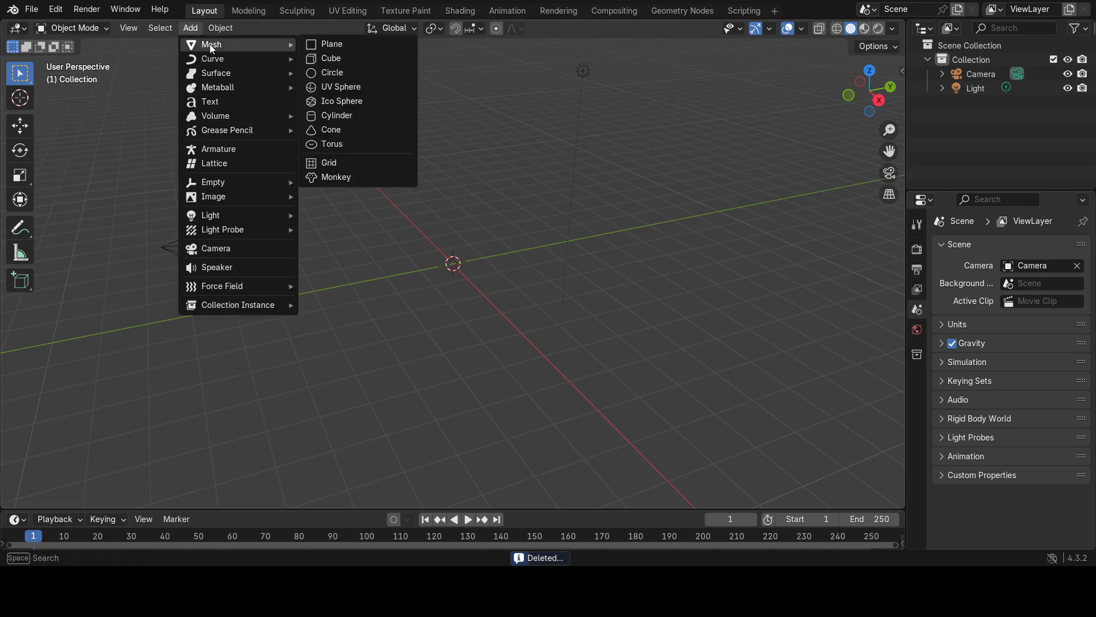
click(330, 46)
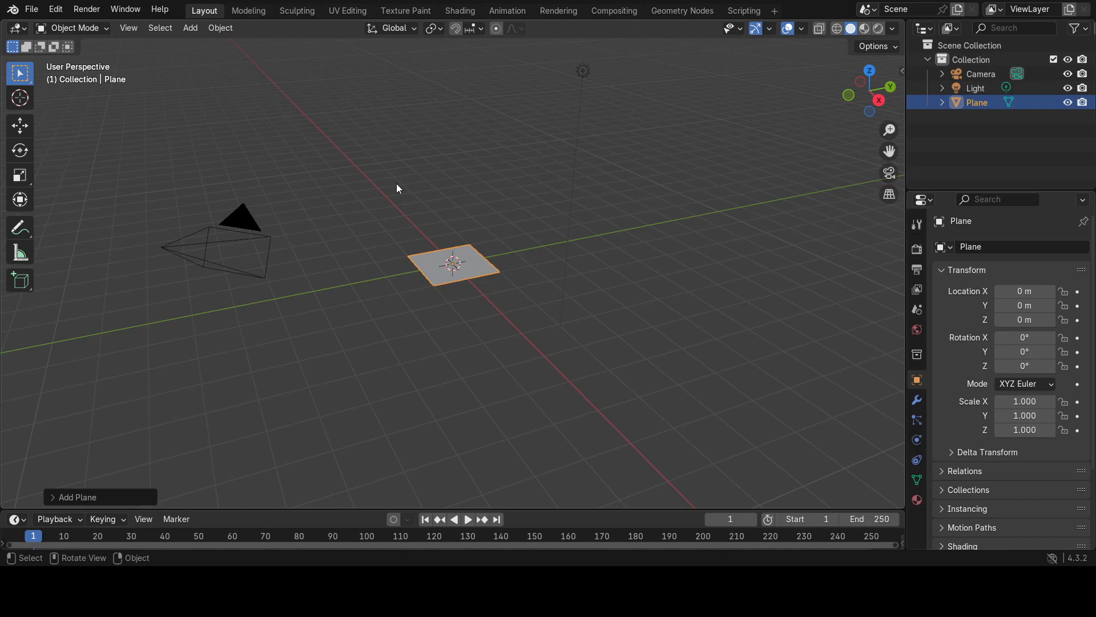
Subdivide the plane's face in Edit Mode with the number of cuts set to 6.
key(grave)
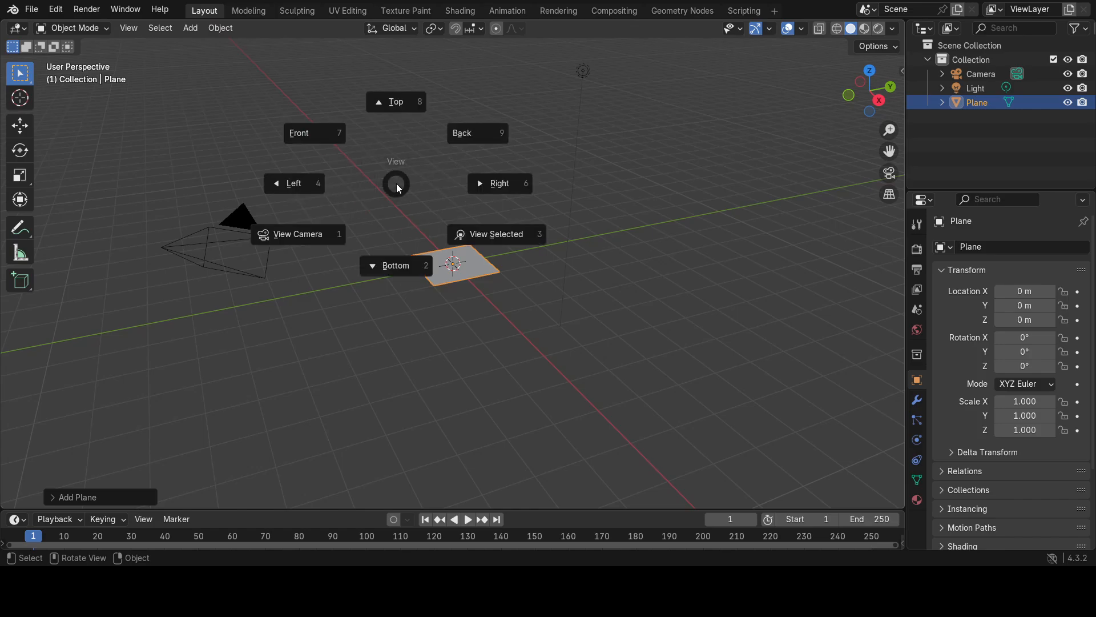
click(497, 237)
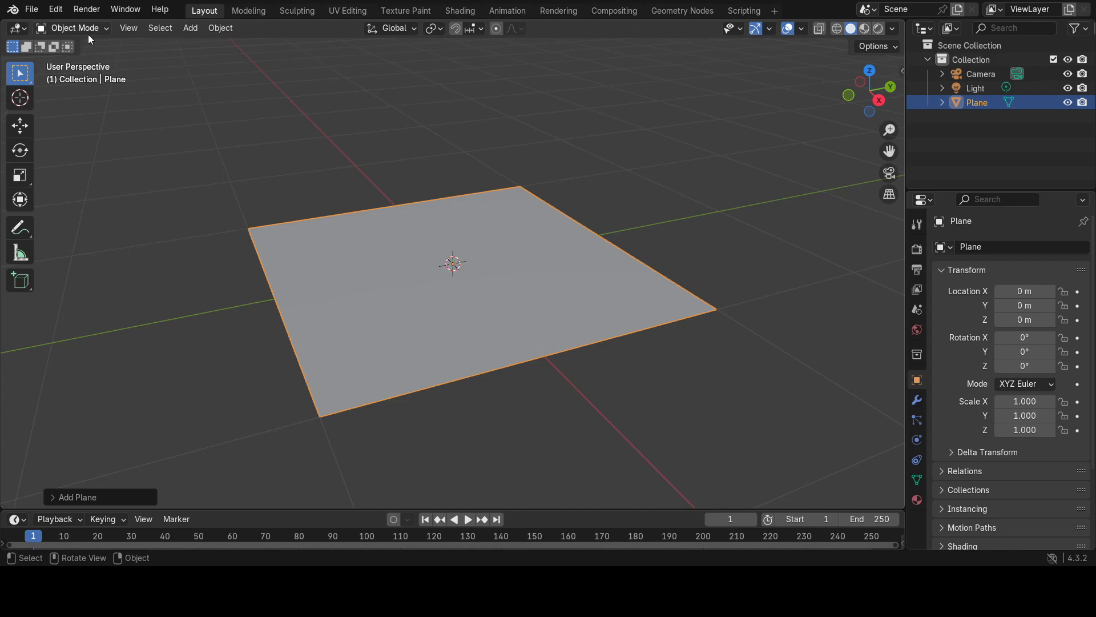
key(Tab)
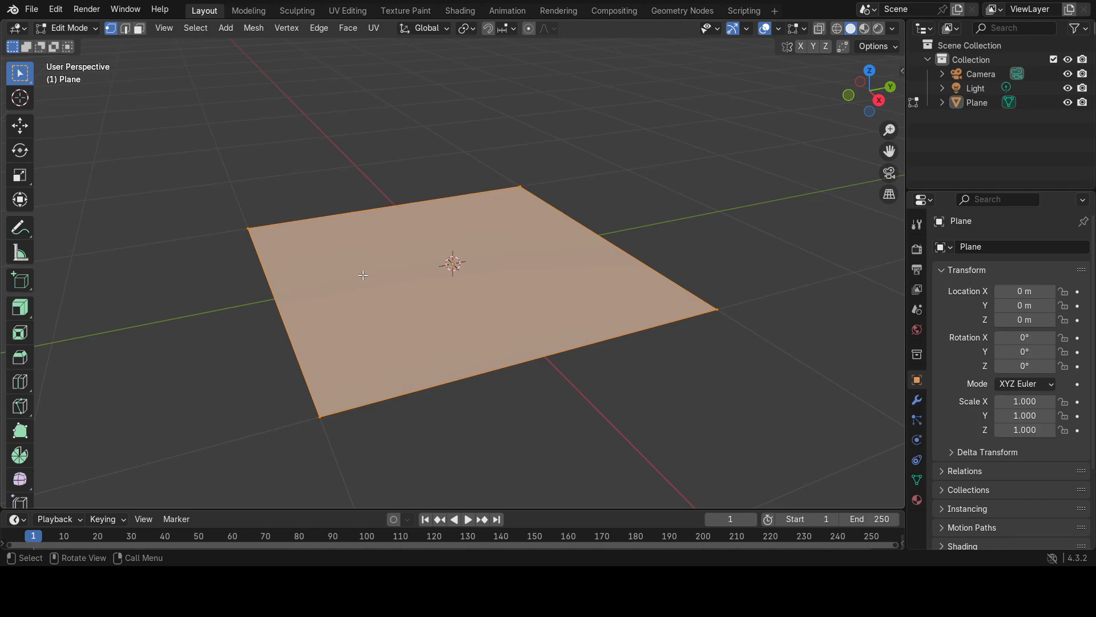
key(3)
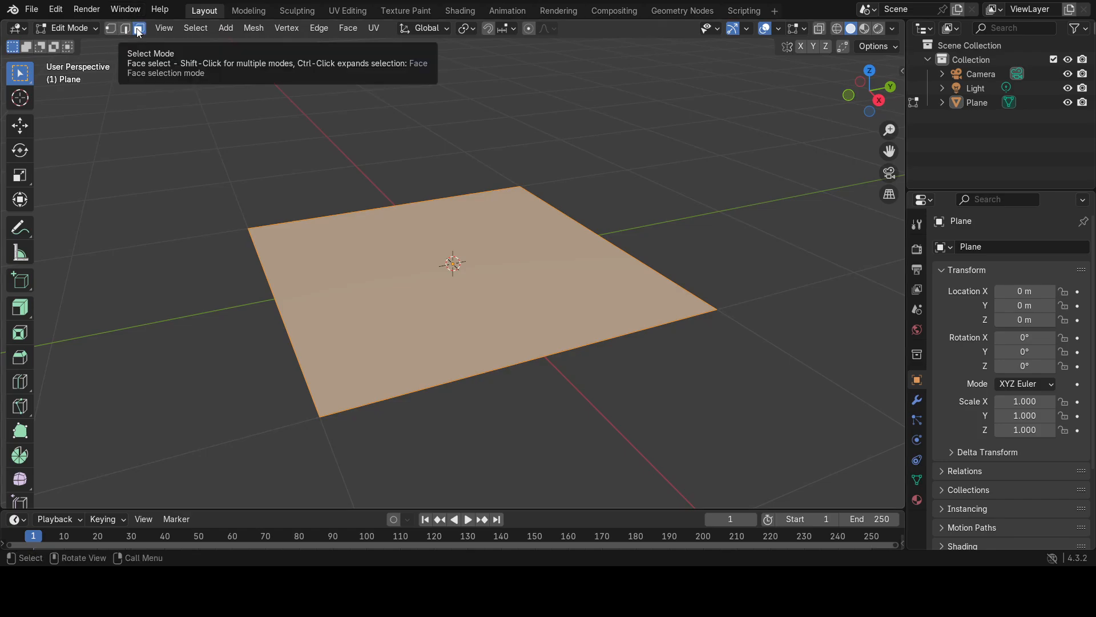
right_click(372, 284)
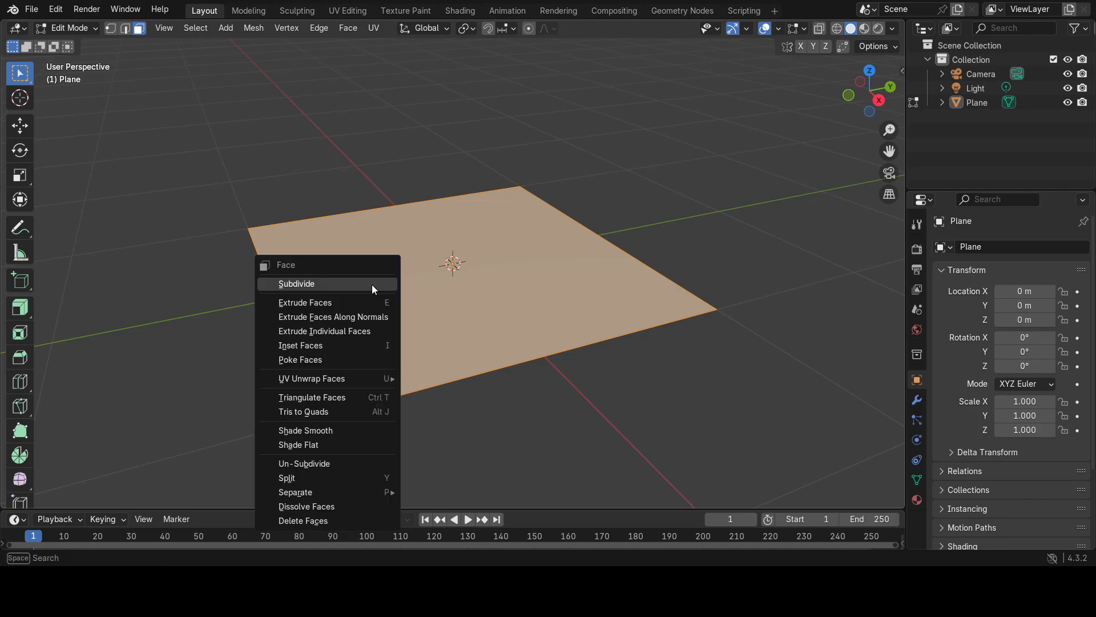
click(316, 284)
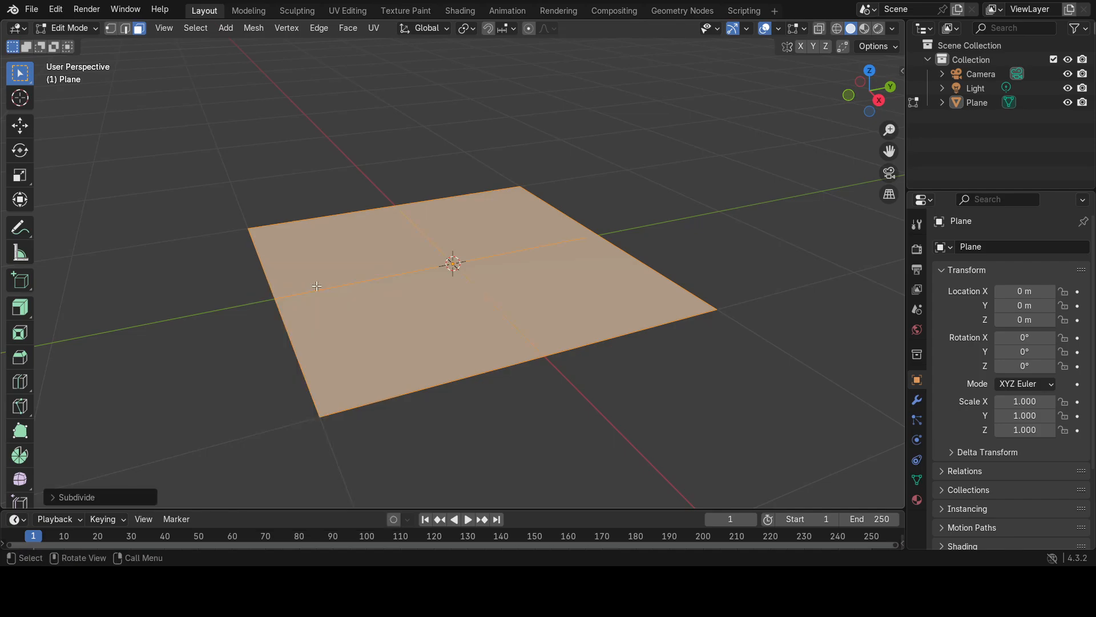
click(53, 497)
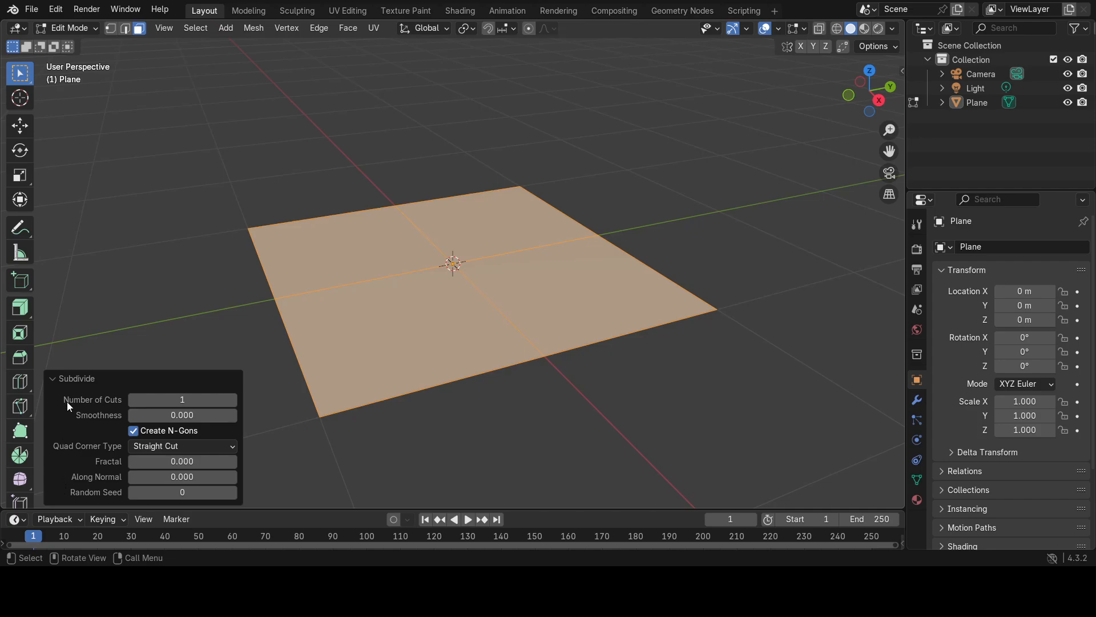
click(232, 400)
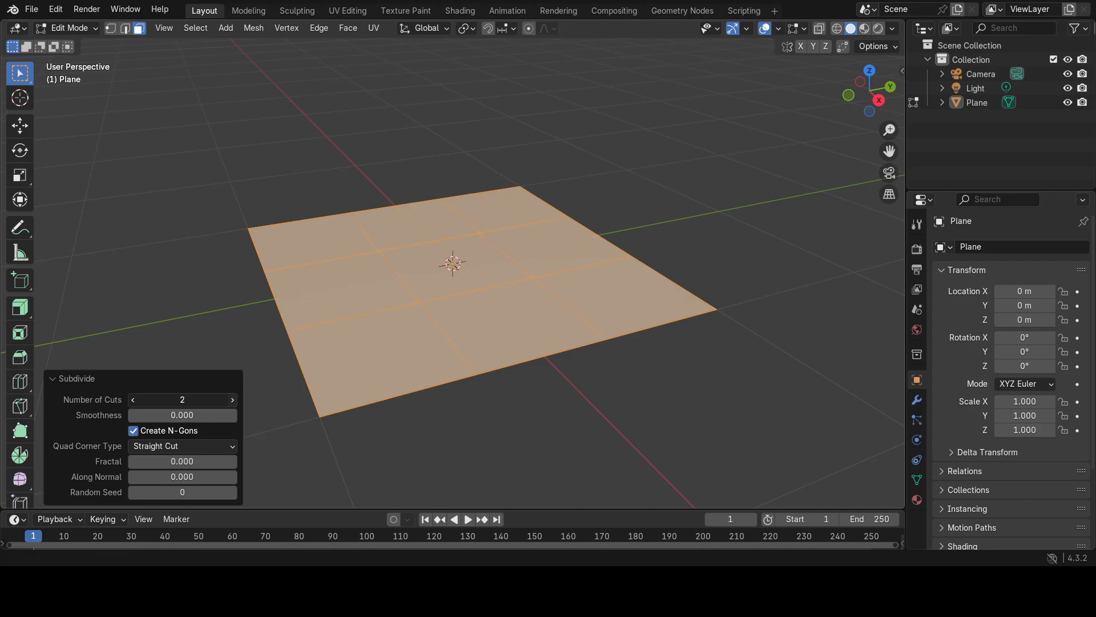
click(233, 400)
click(232, 399)
click(233, 400)
click(233, 400)
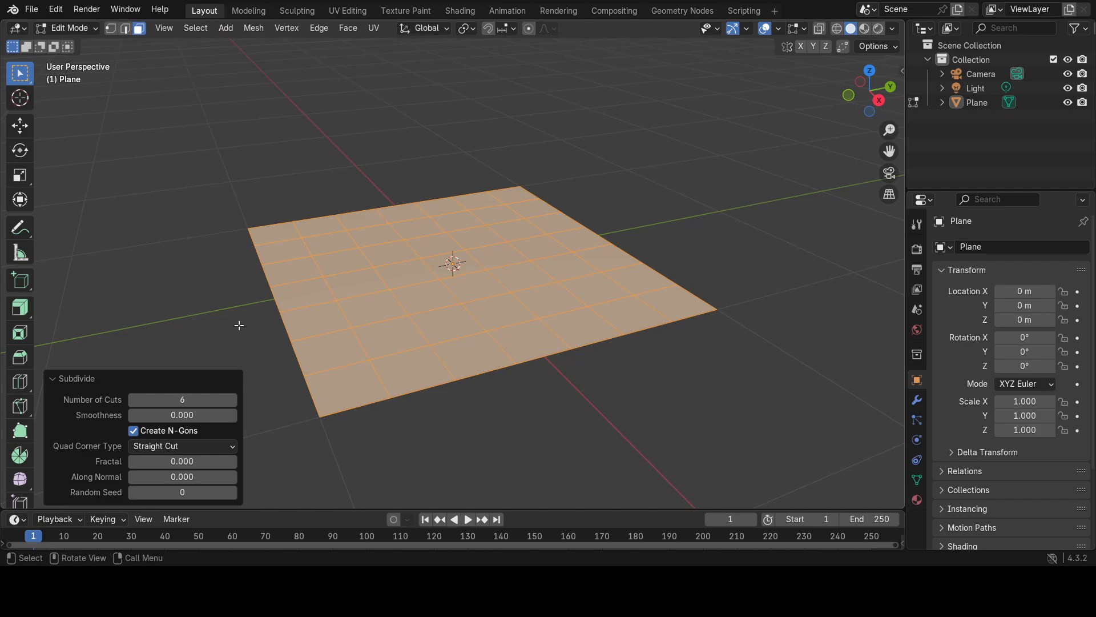
Stretch the whole plane in Object Mode to a scale of about 2.86 along Y and about 1.45 along X.
key(2)
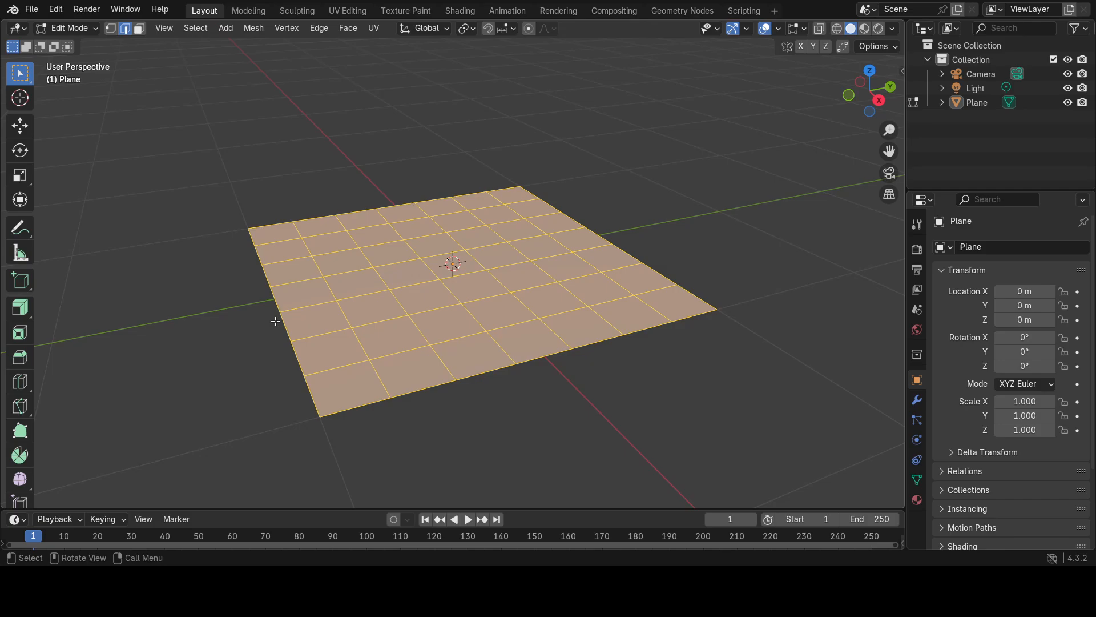
middle_drag(274, 320, 257, 348)
scroll(257, 349, down, 3)
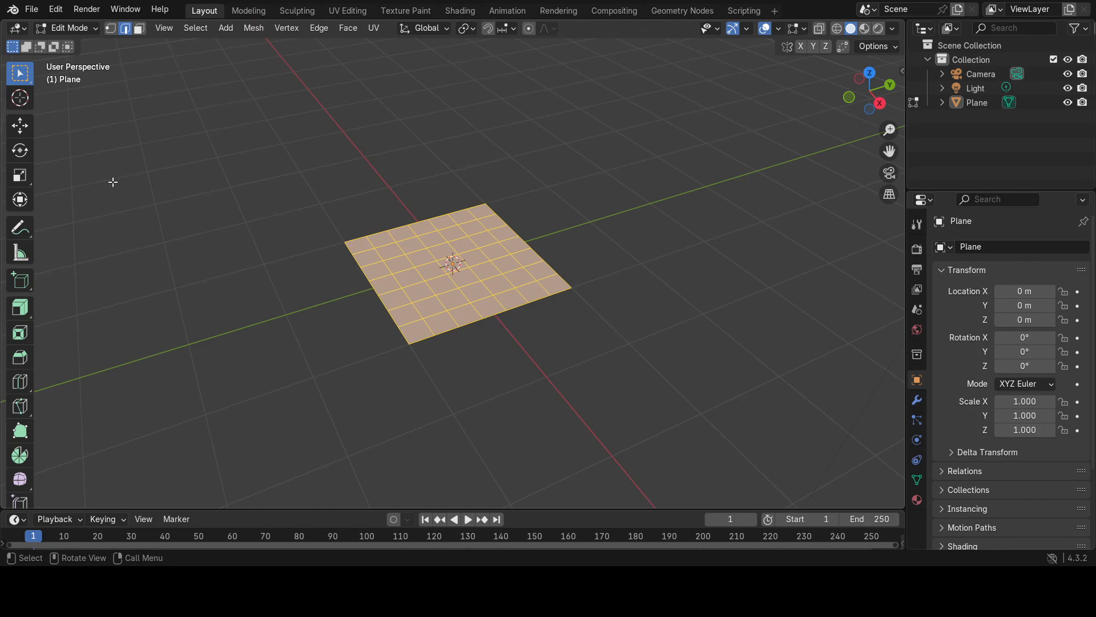
key(Tab)
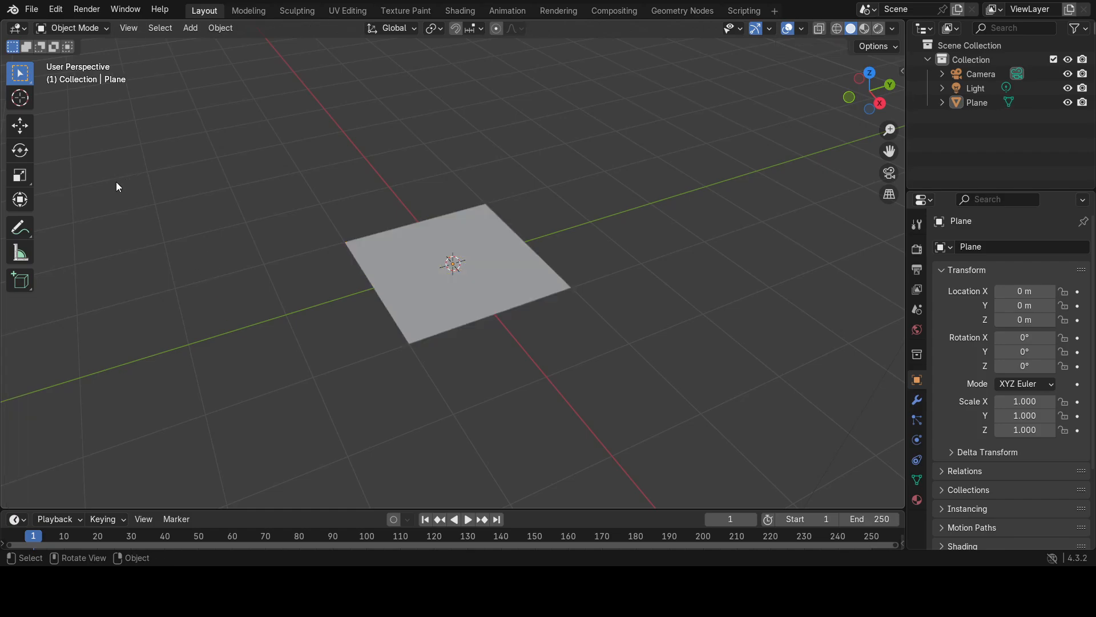
click(397, 273)
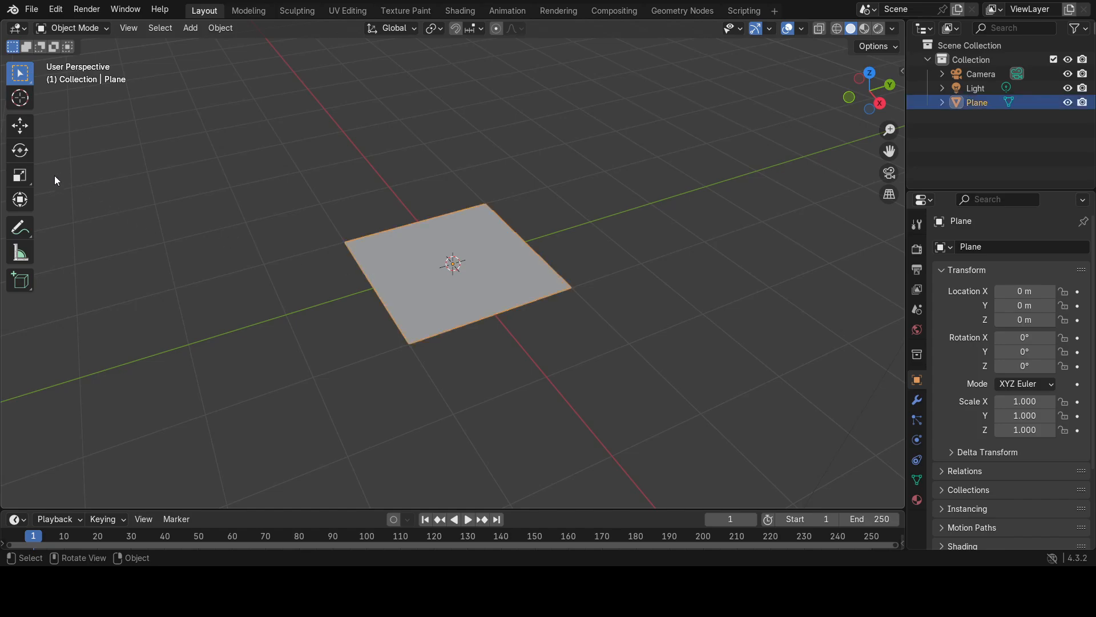
click(20, 176)
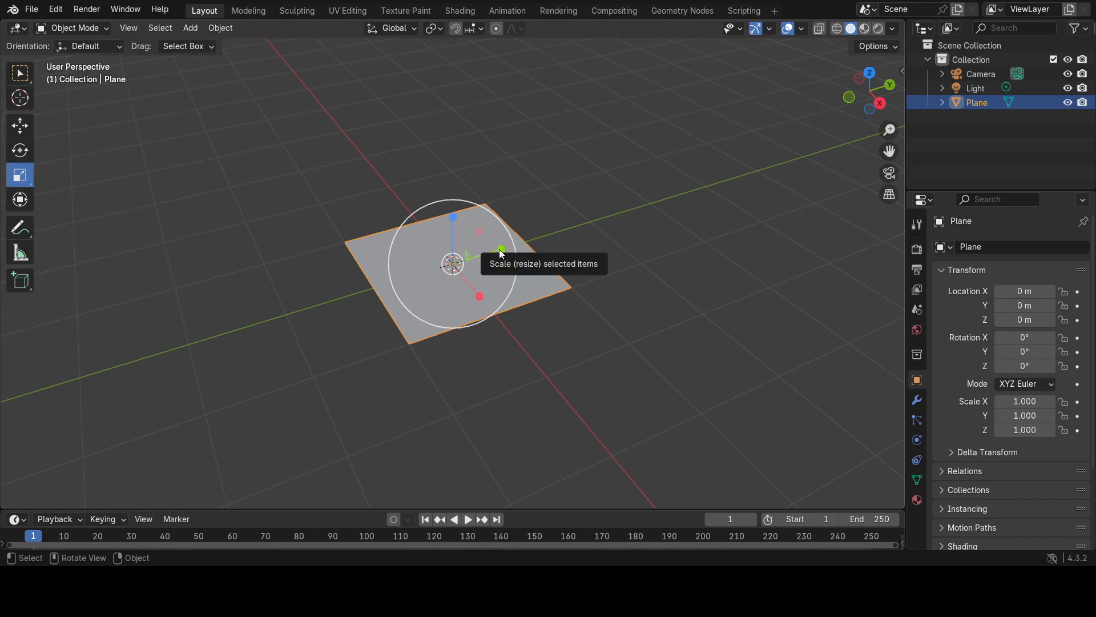
drag(499, 249, 590, 215)
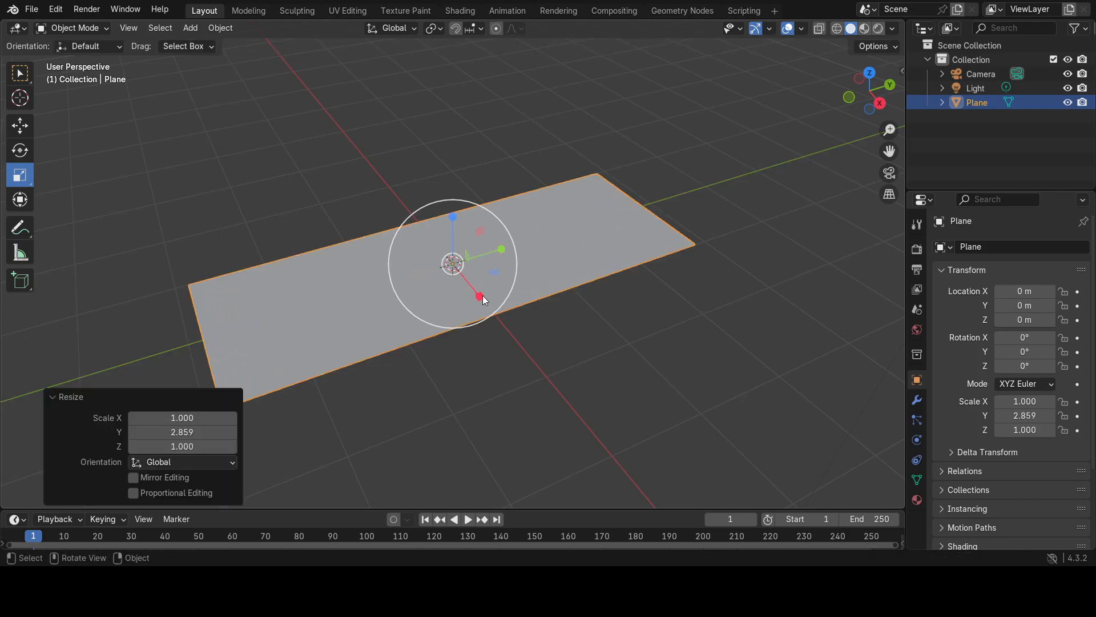
drag(481, 299, 490, 317)
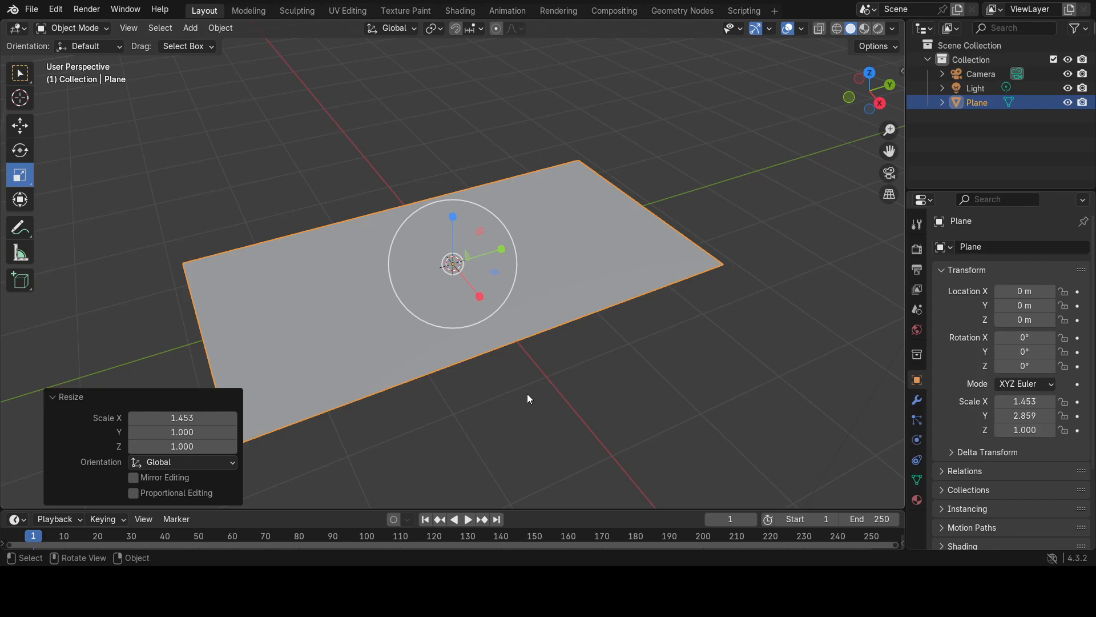
From top view, scale the two lengthwise edge loops nearest the long borders outward along X by about 1.245, with Median Point as pivot.
key(Tab)
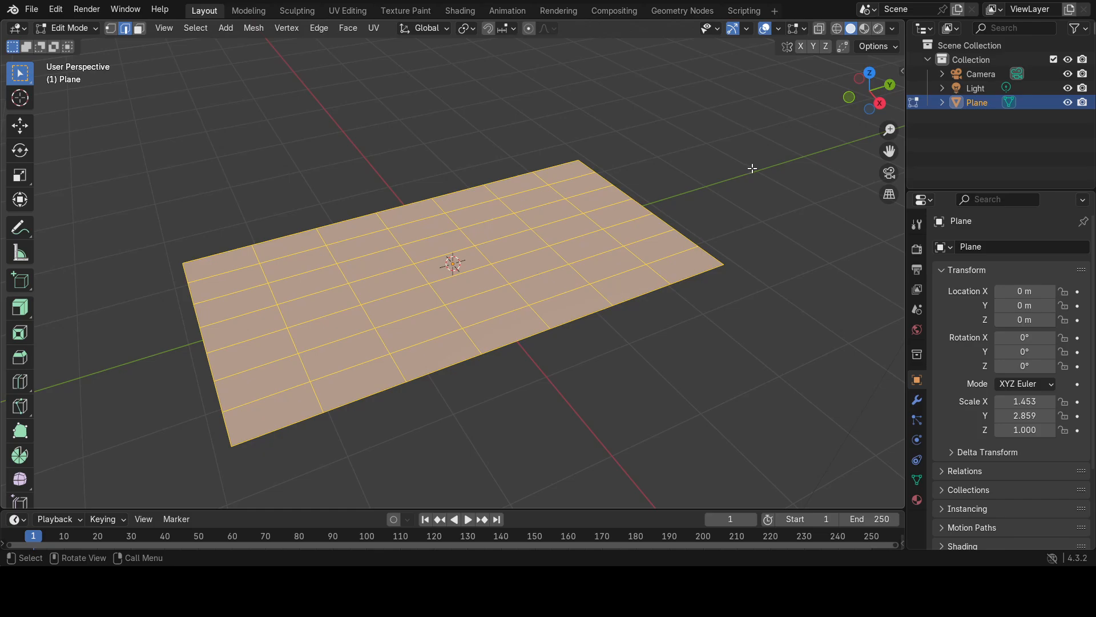
key(grave)
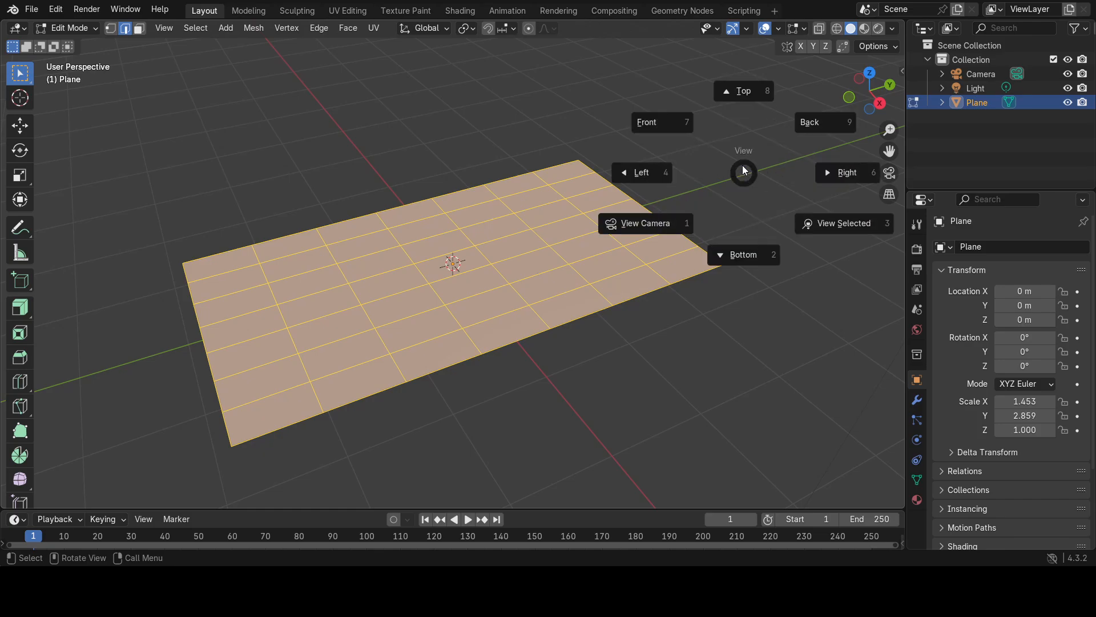
click(748, 91)
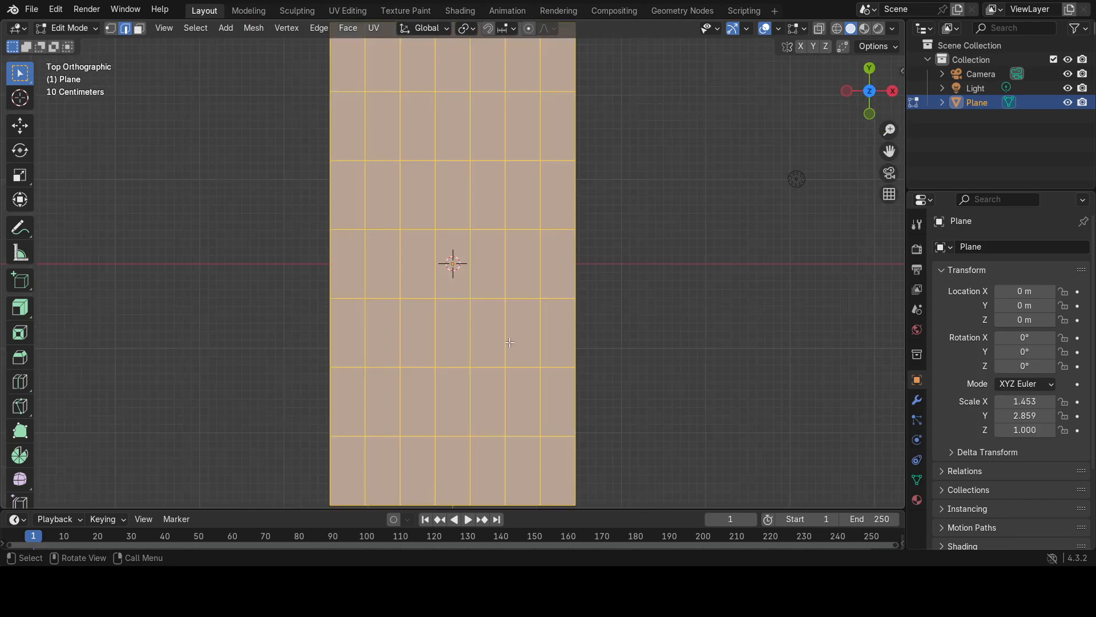
scroll(512, 341, down, 2)
scroll(512, 341, up, 2)
scroll(512, 341, down, 1)
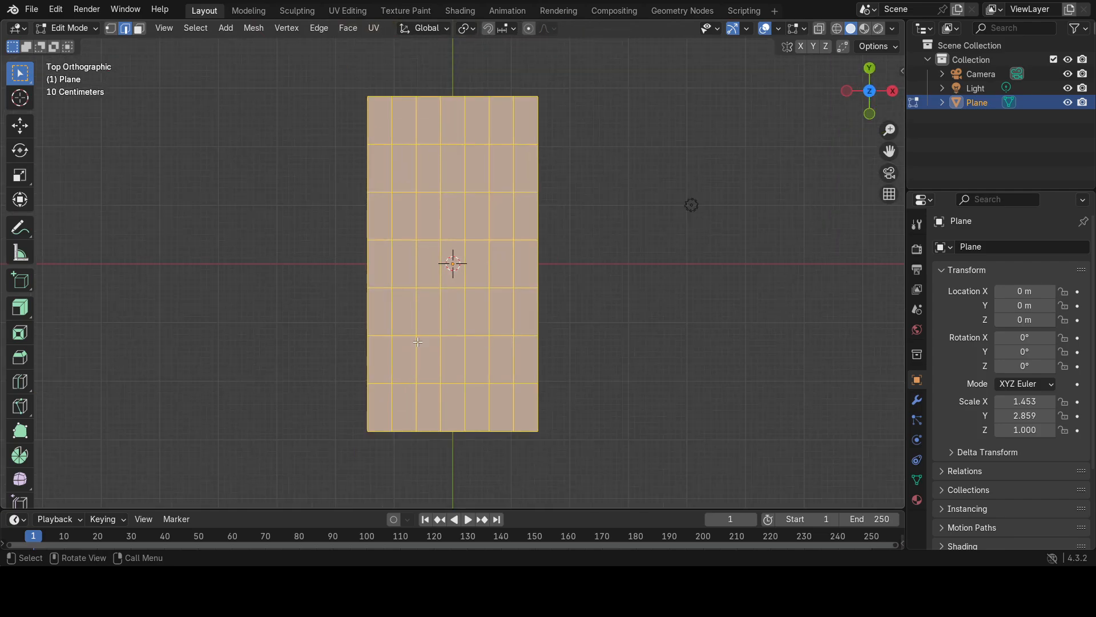
alt+click(392, 405)
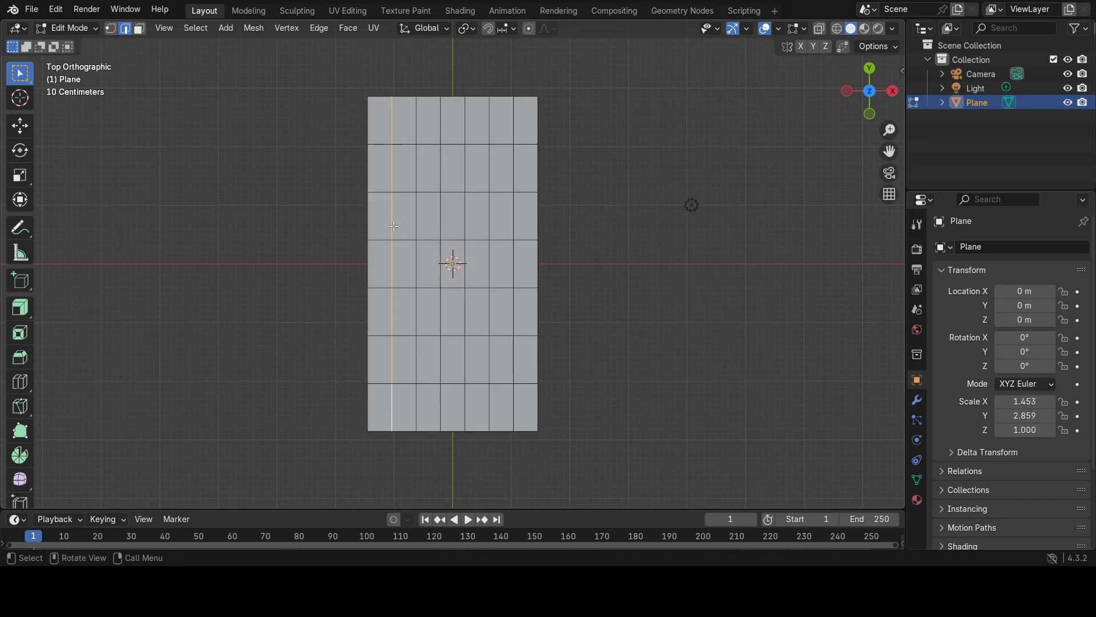
alt+shift+click(513, 405)
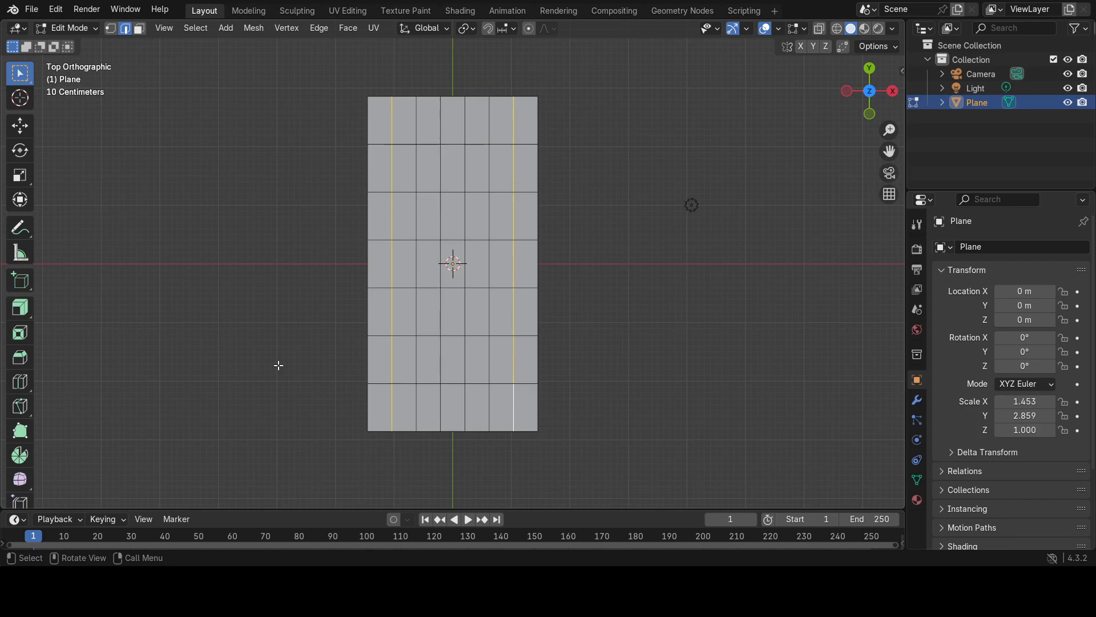
click(18, 175)
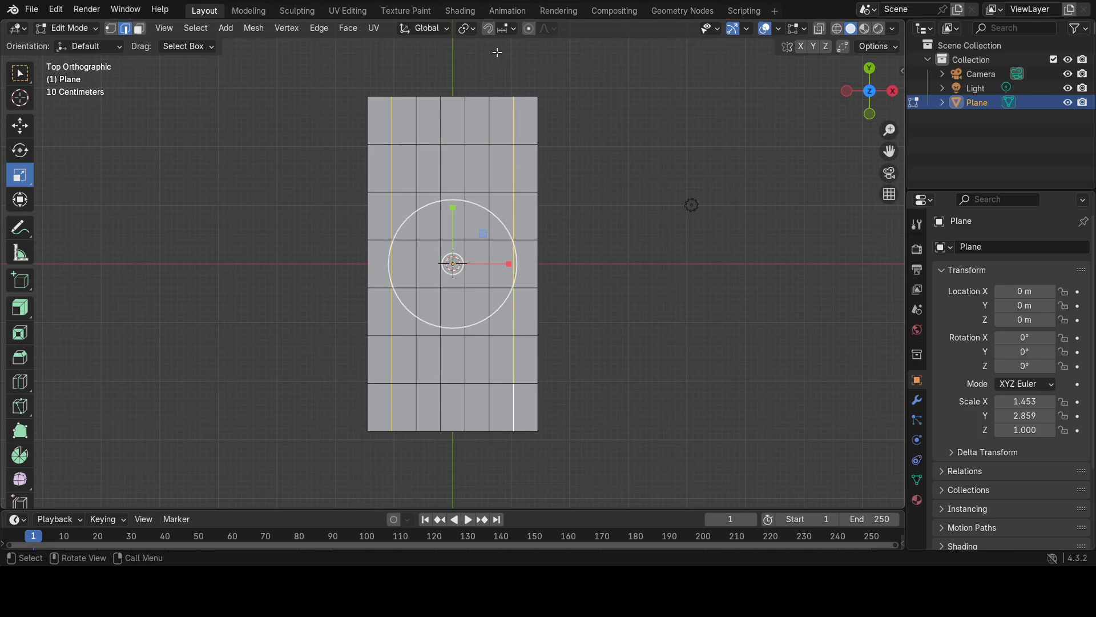
click(465, 28)
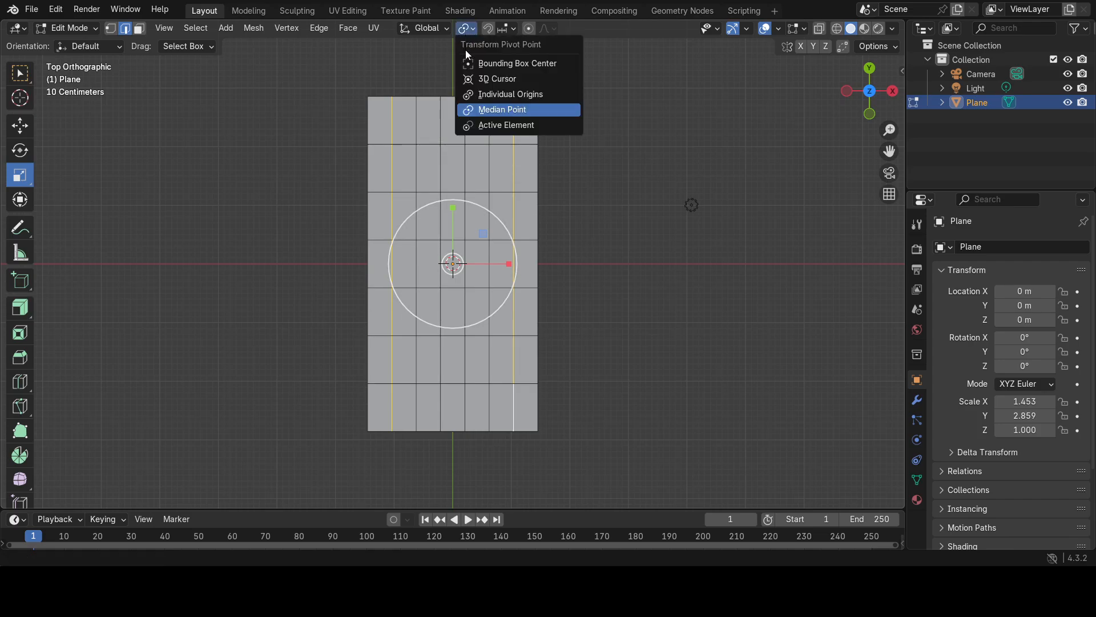
click(488, 110)
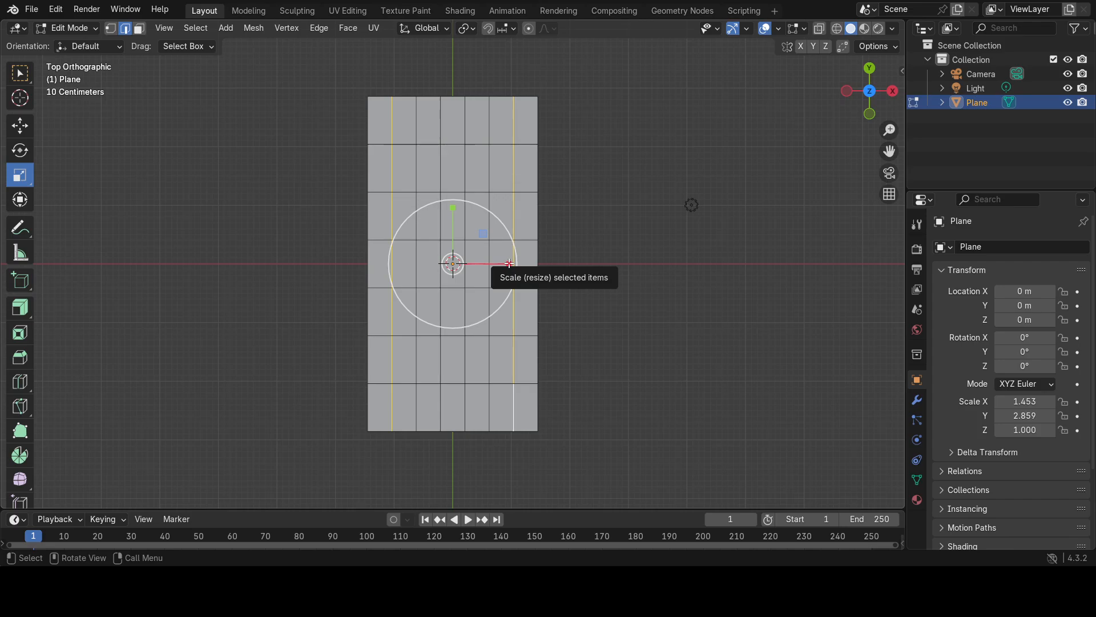
drag(510, 264, 526, 262)
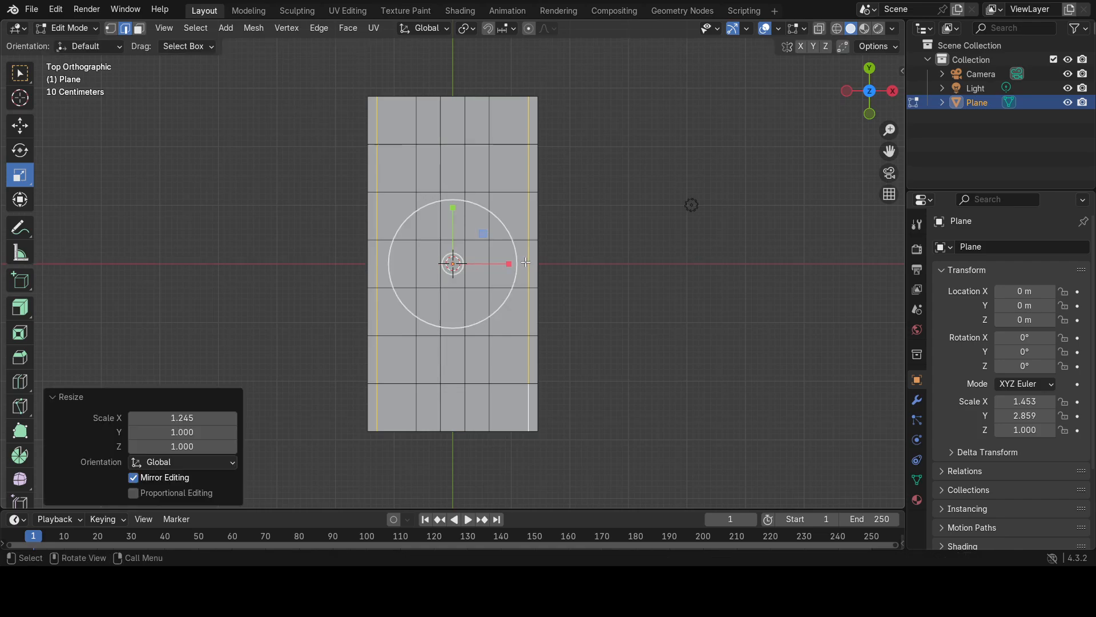
Select the two crosswise edge loops nearest the plane's short ends and scale them outward along Y by about 1.33.
alt+click(392, 144)
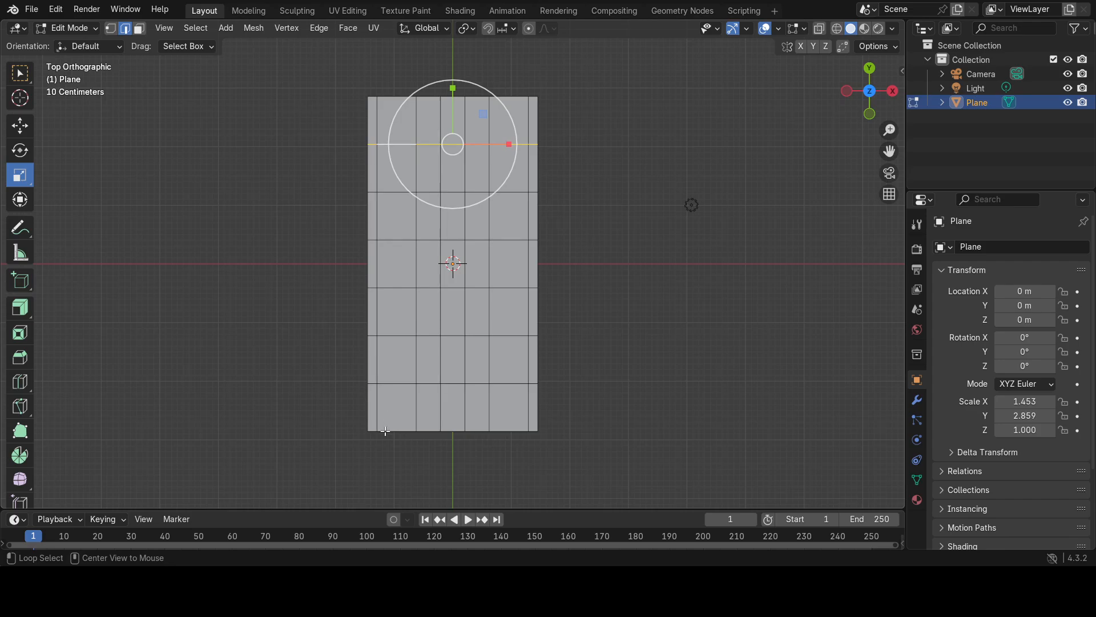
alt+shift+click(402, 383)
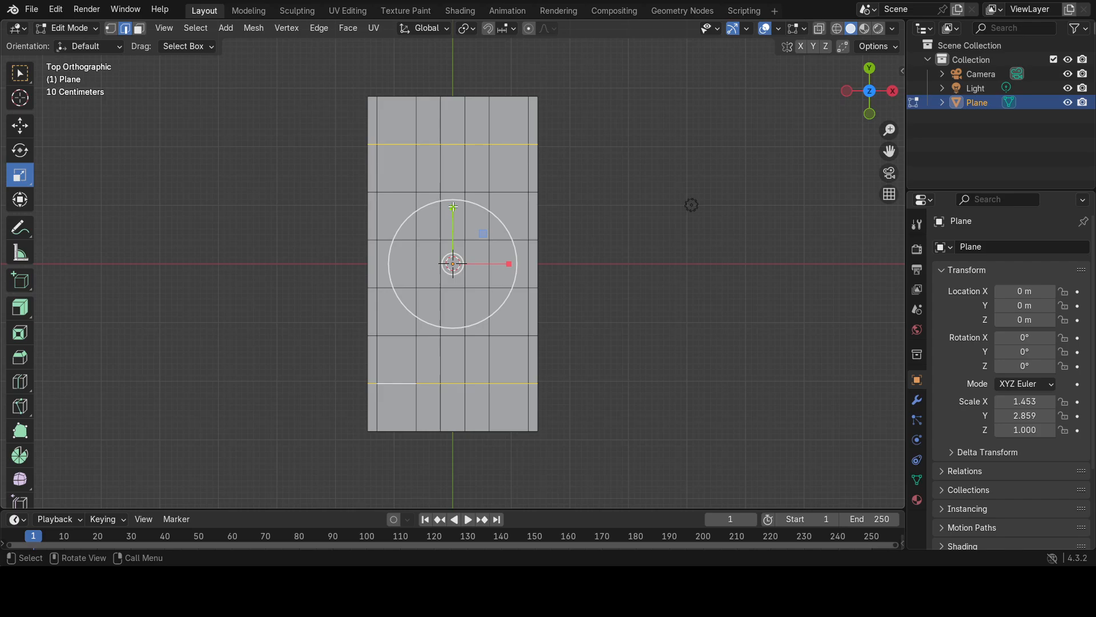
drag(452, 206, 453, 184)
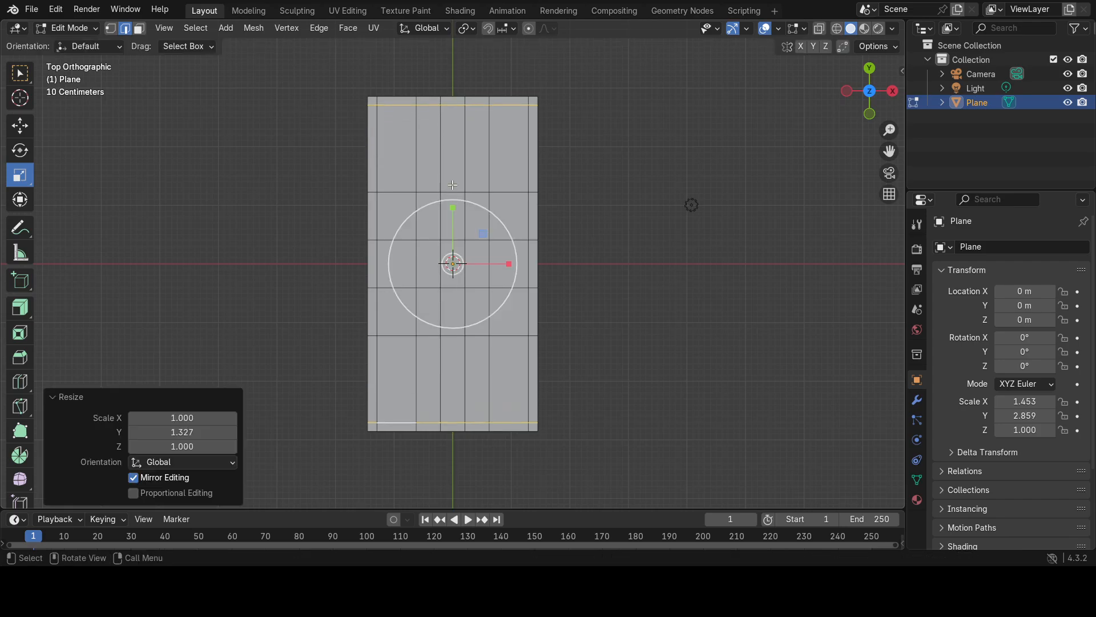
Select the next pair of crosswise edge loops inward and scale them along Y by about 2.07, close to the outer pair.
alt+click(401, 193)
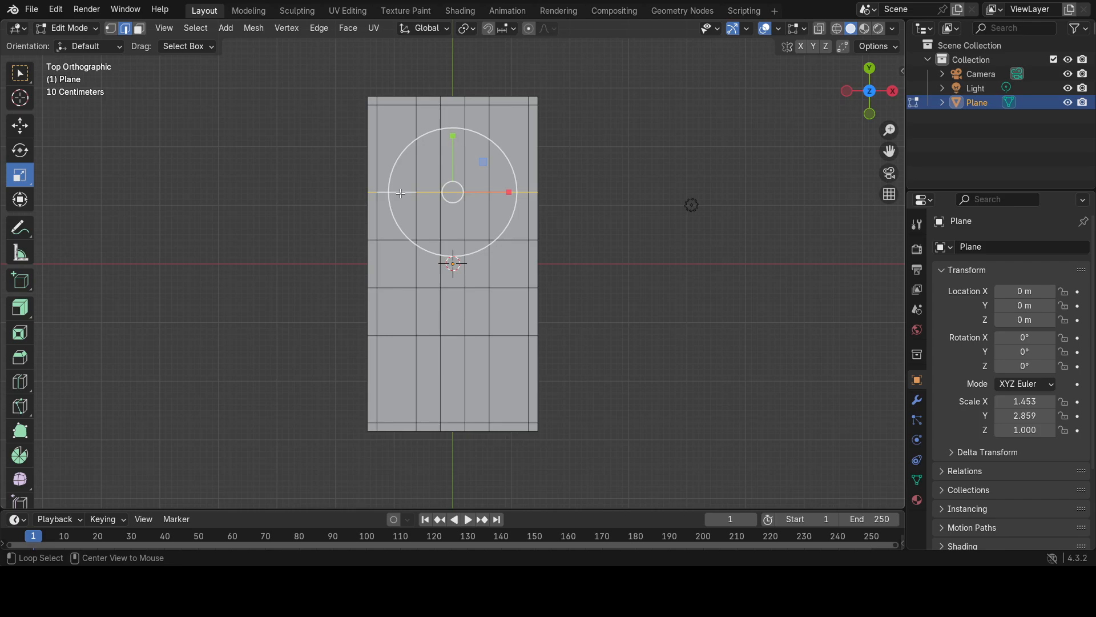
alt+shift+click(400, 336)
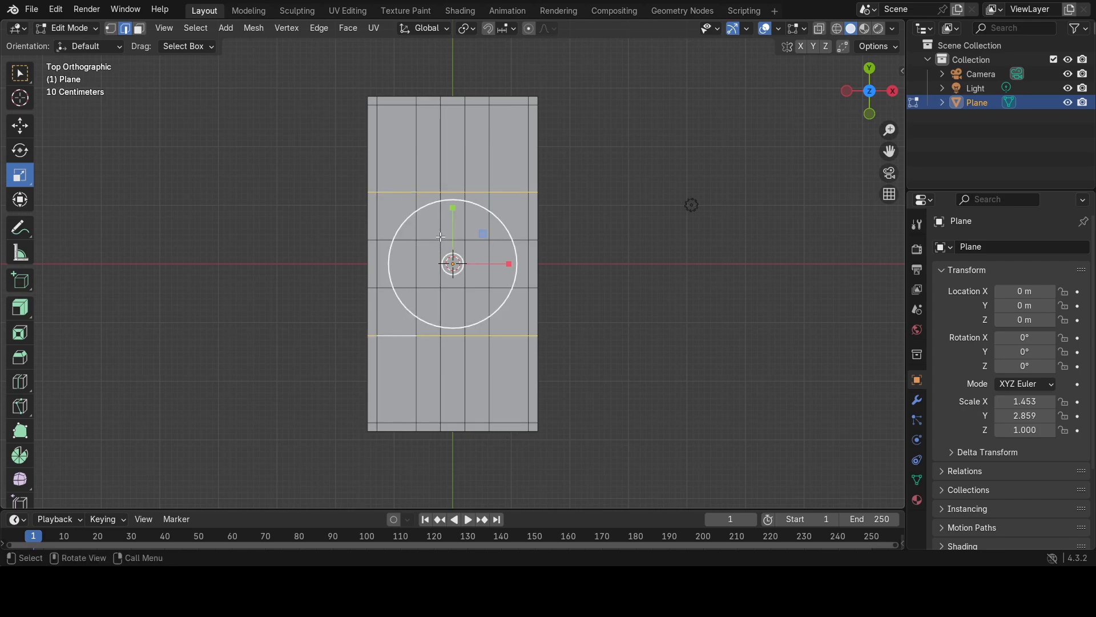
drag(451, 209, 455, 145)
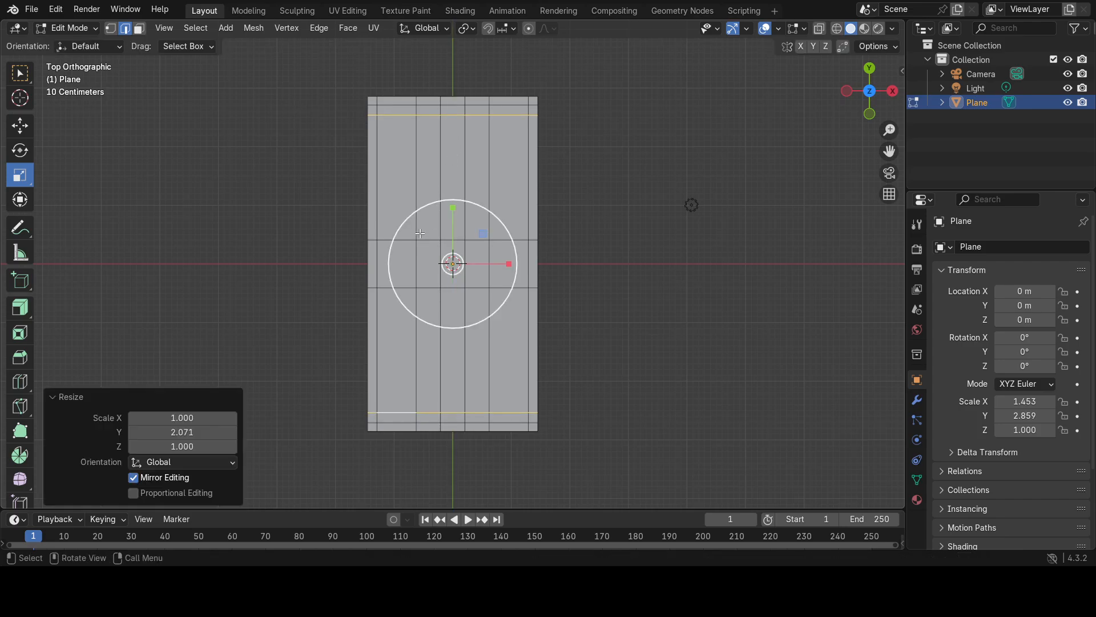
Select the second pair of lengthwise edge loops from the long borders and scale them outward along X by about 1.806.
alt+click(417, 191)
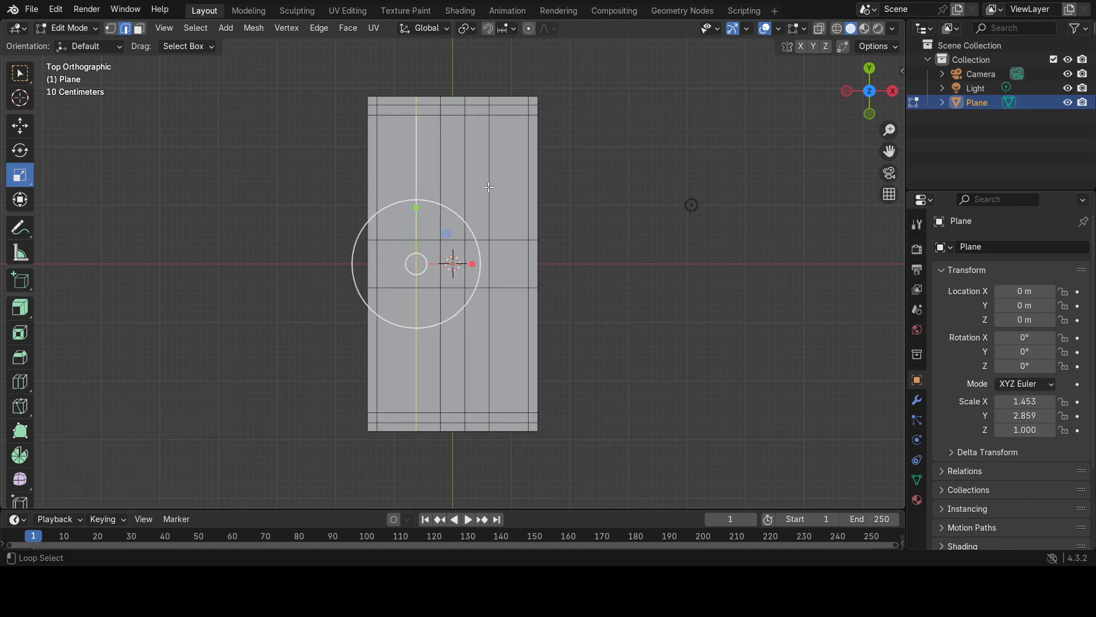
alt+shift+click(489, 194)
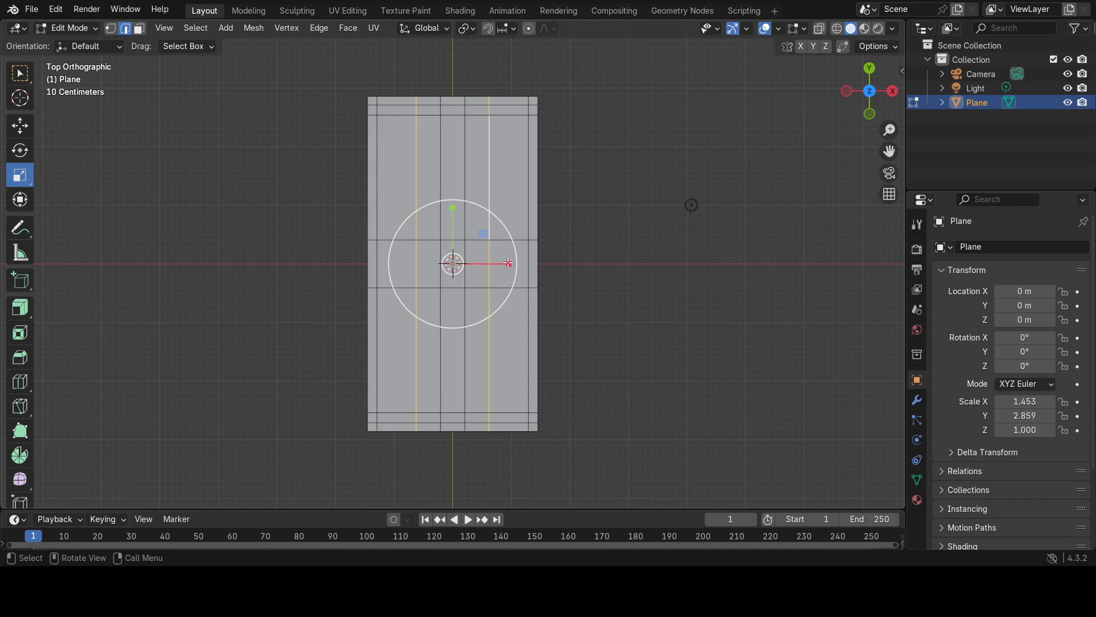
drag(509, 263, 558, 254)
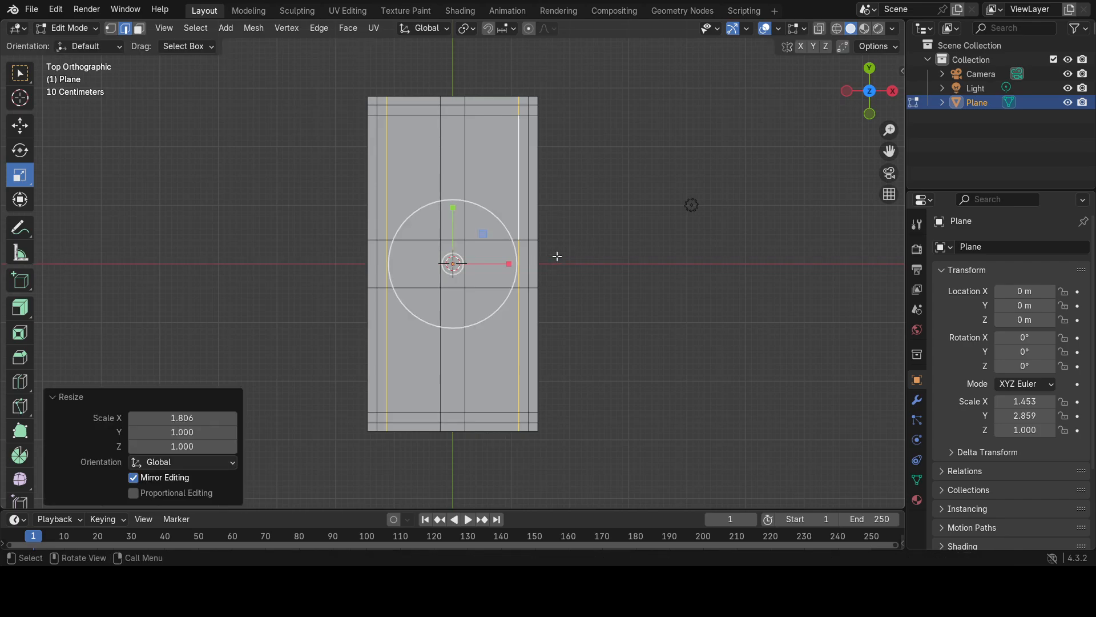
Select the two innermost lengthwise edge loops and scale them outward along X by about 3.843.
click(439, 365)
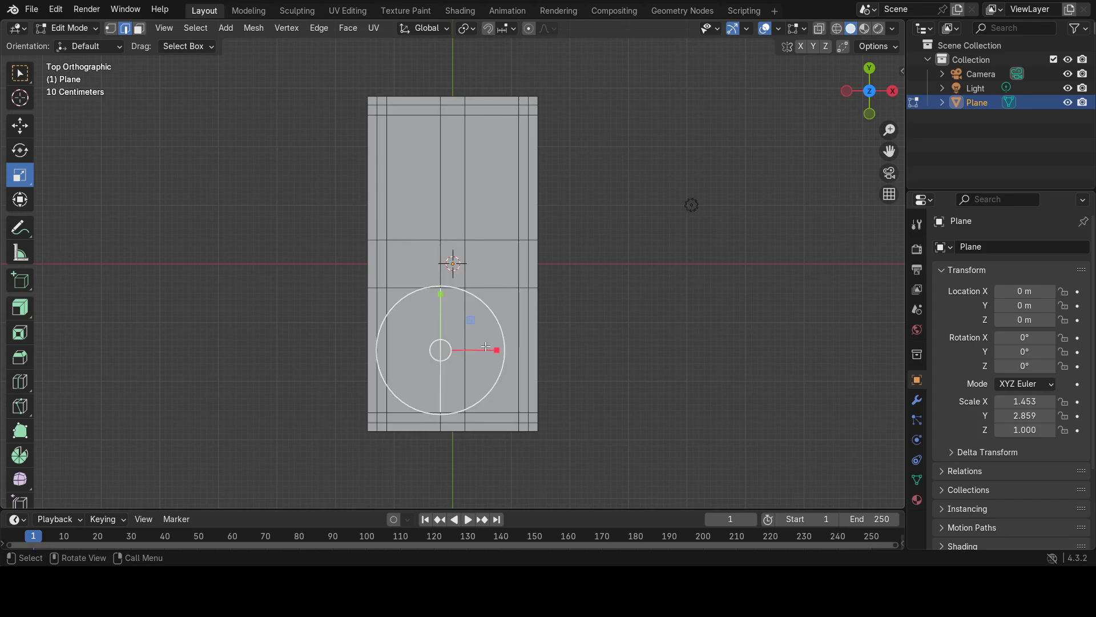
click(303, 332)
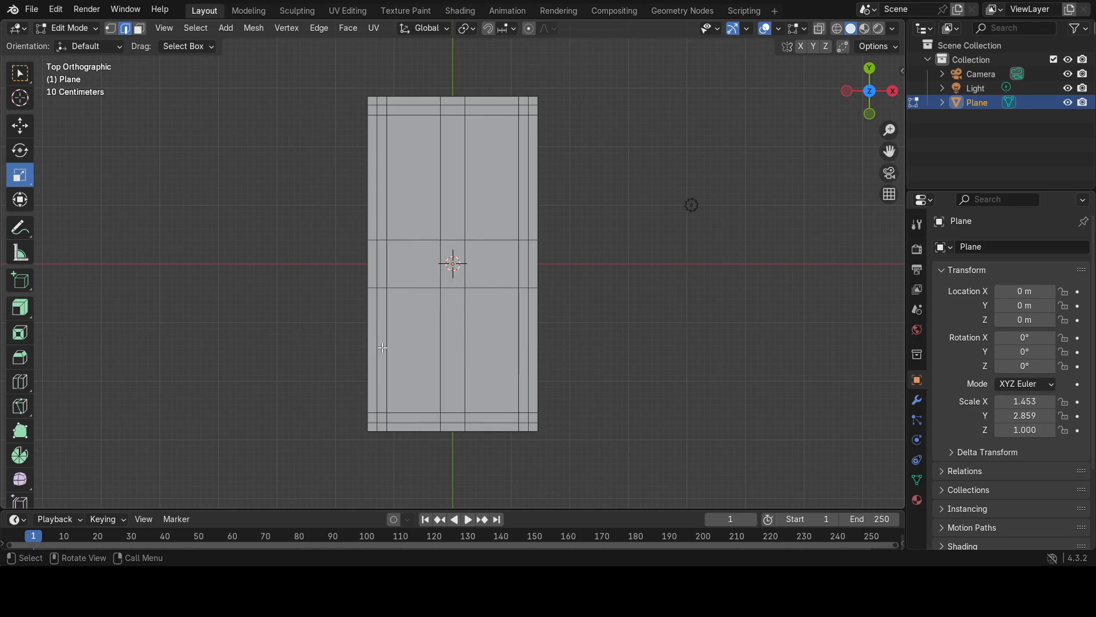
alt+click(440, 365)
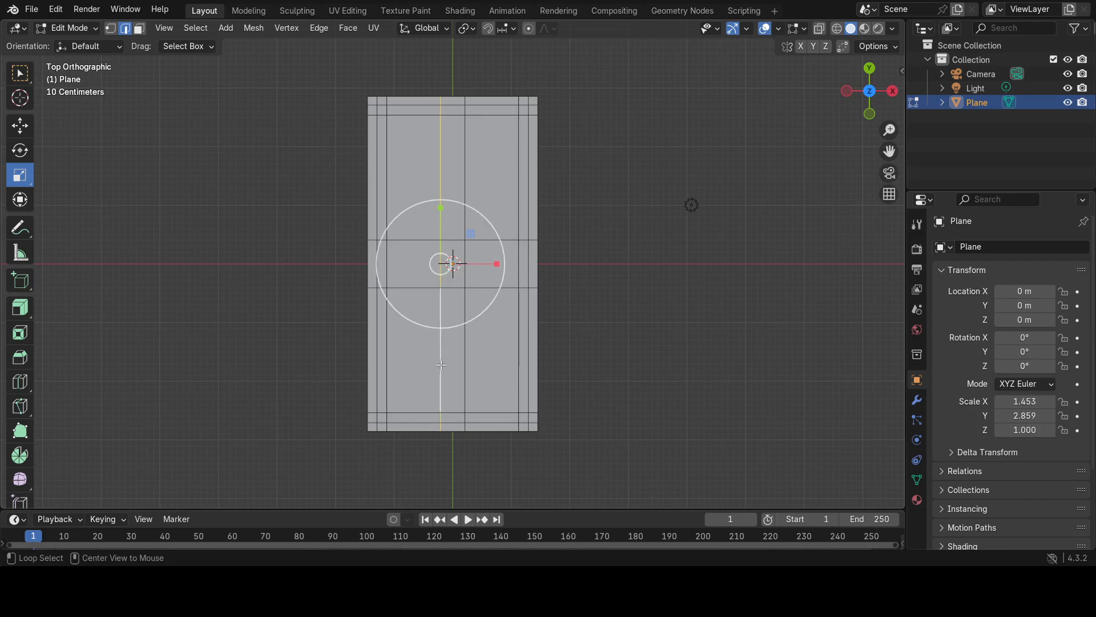
alt+shift+click(464, 371)
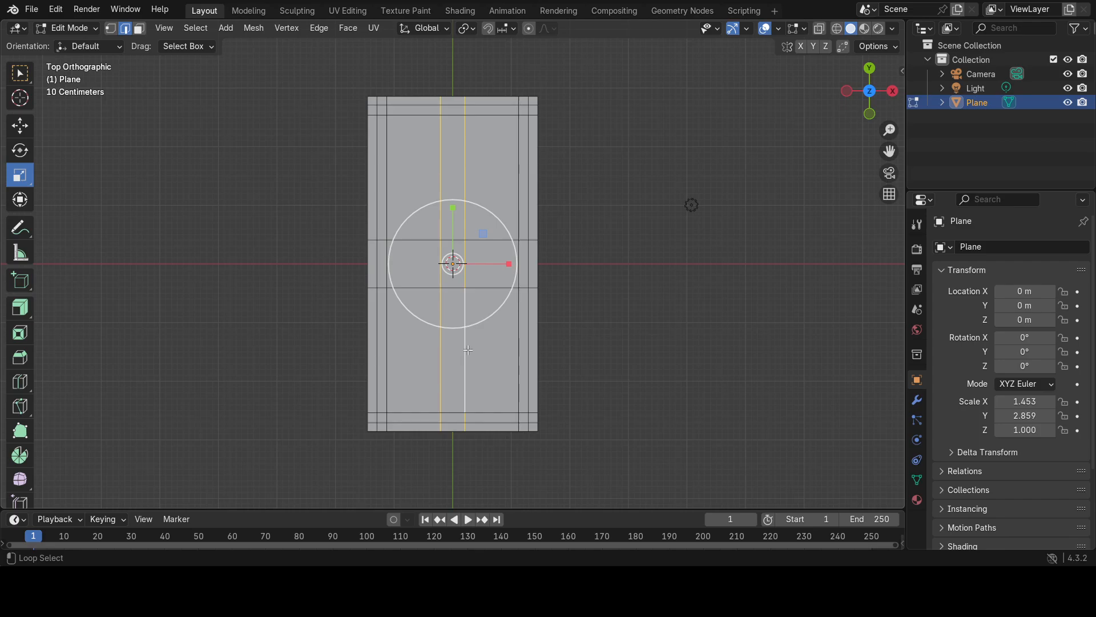
drag(508, 263, 680, 276)
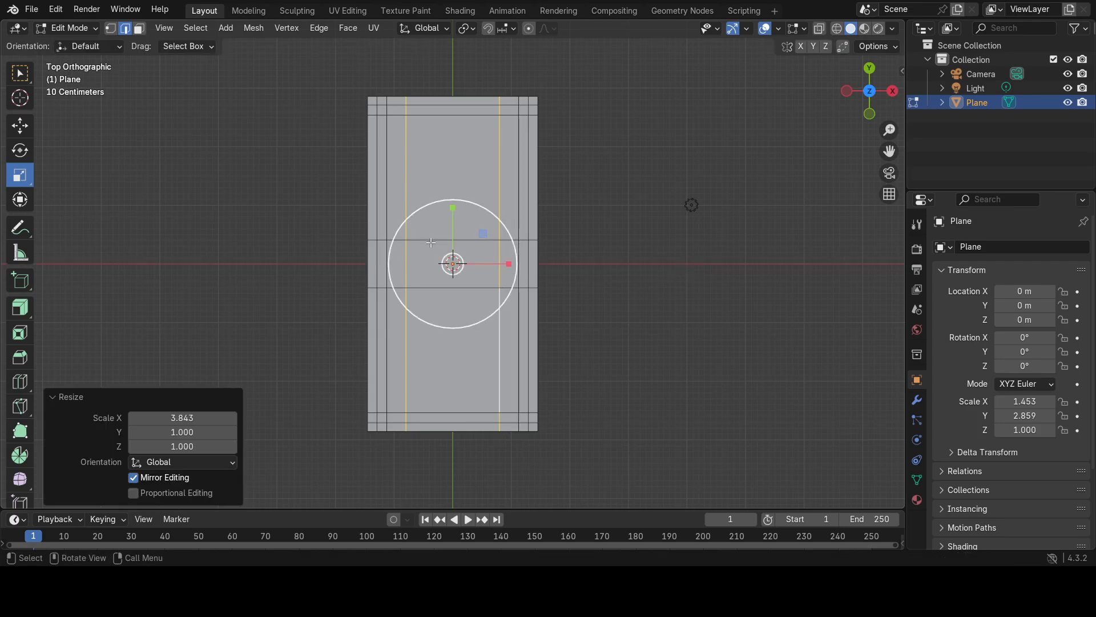
click(293, 324)
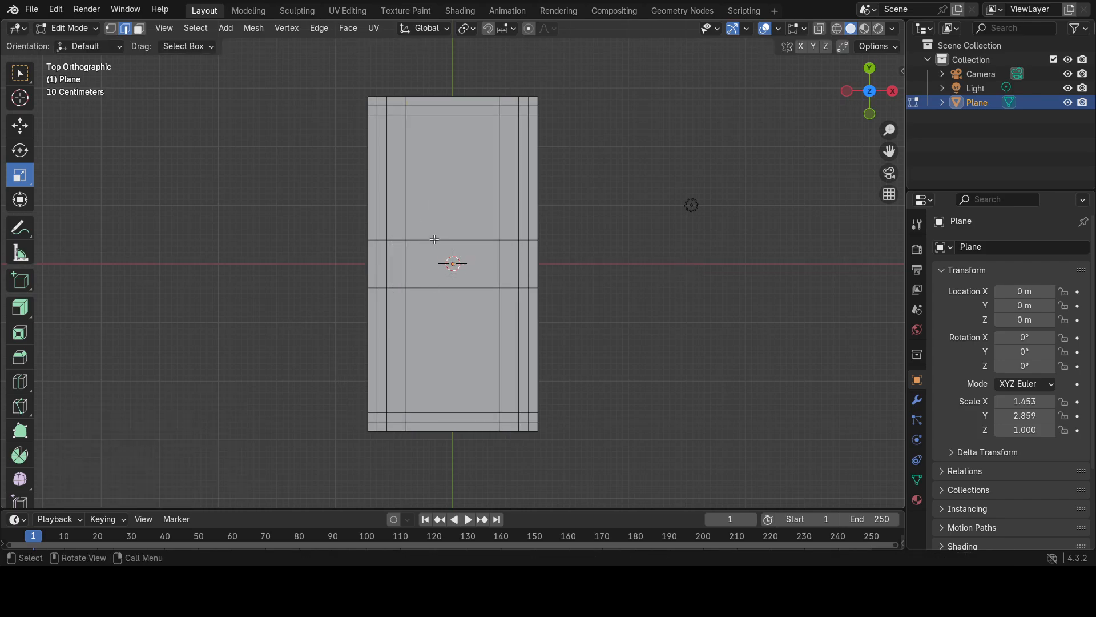
Select the two innermost crosswise edge loops and scale them outward along Y by about 5.514.
click(434, 240)
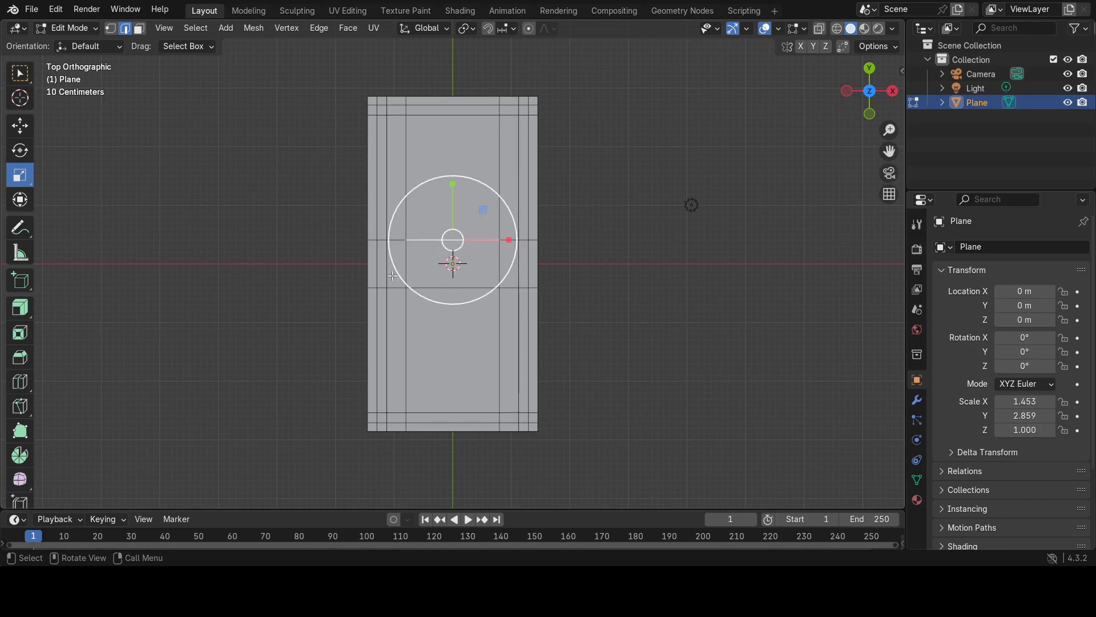
alt+click(382, 240)
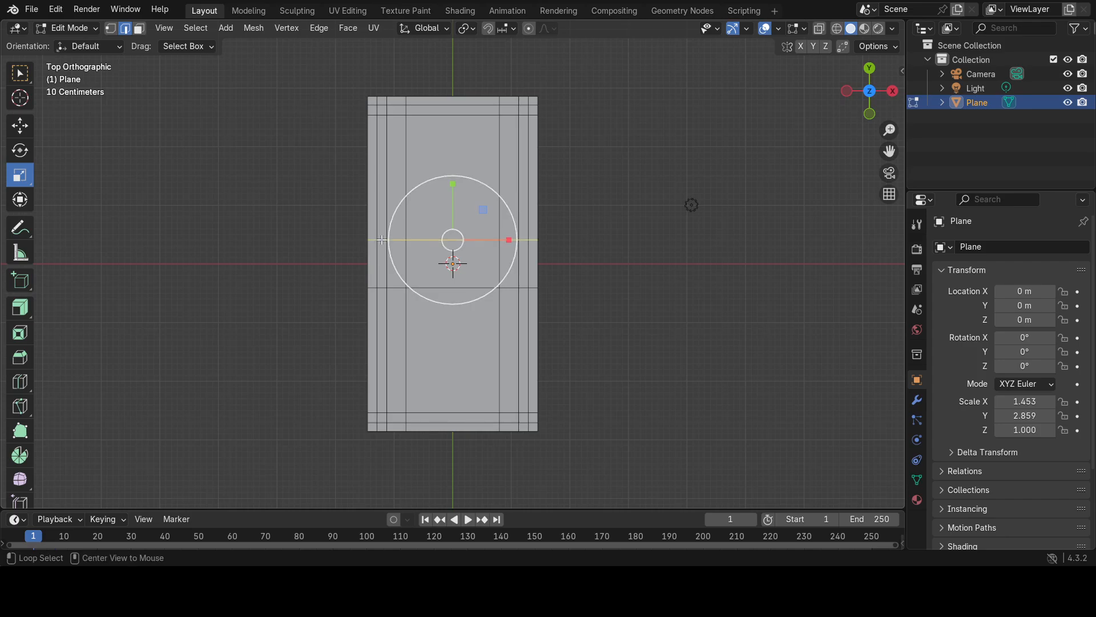
alt+shift+click(392, 286)
drag(453, 206, 438, 423)
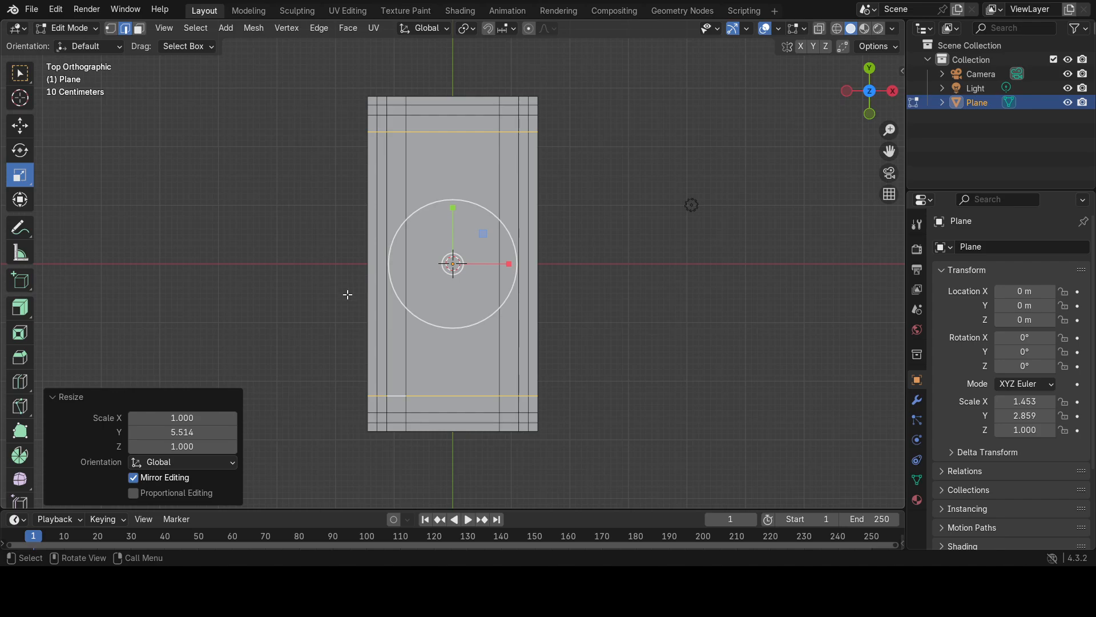
Widen the whole plane in Object Mode to an X scale of about 1.572 and return to Edit Mode.
key(Tab)
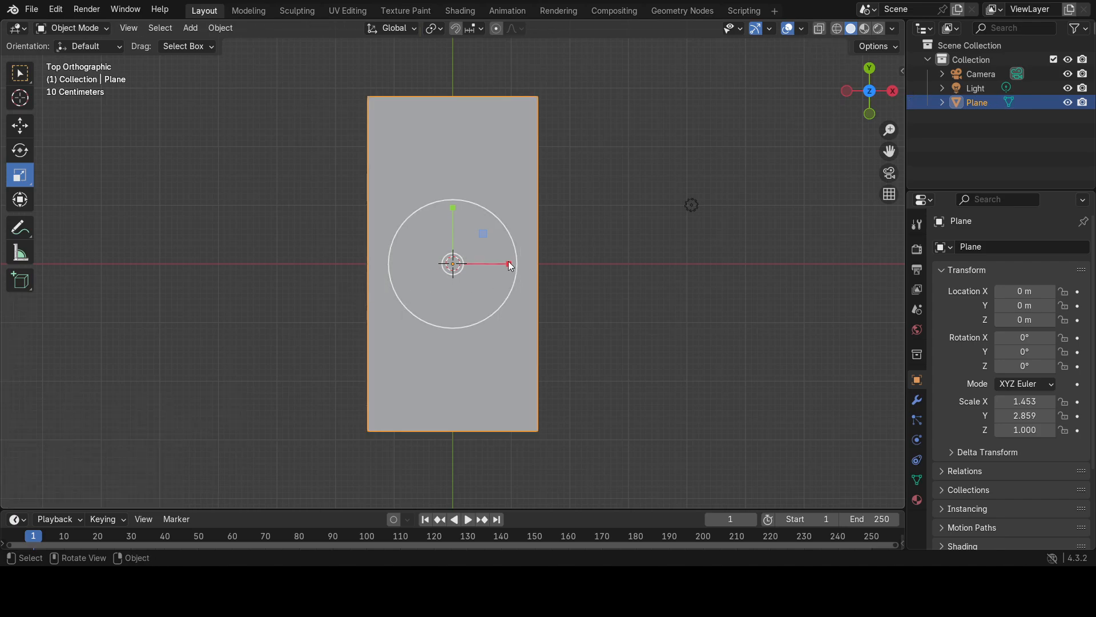
drag(508, 264, 516, 262)
key(Tab)
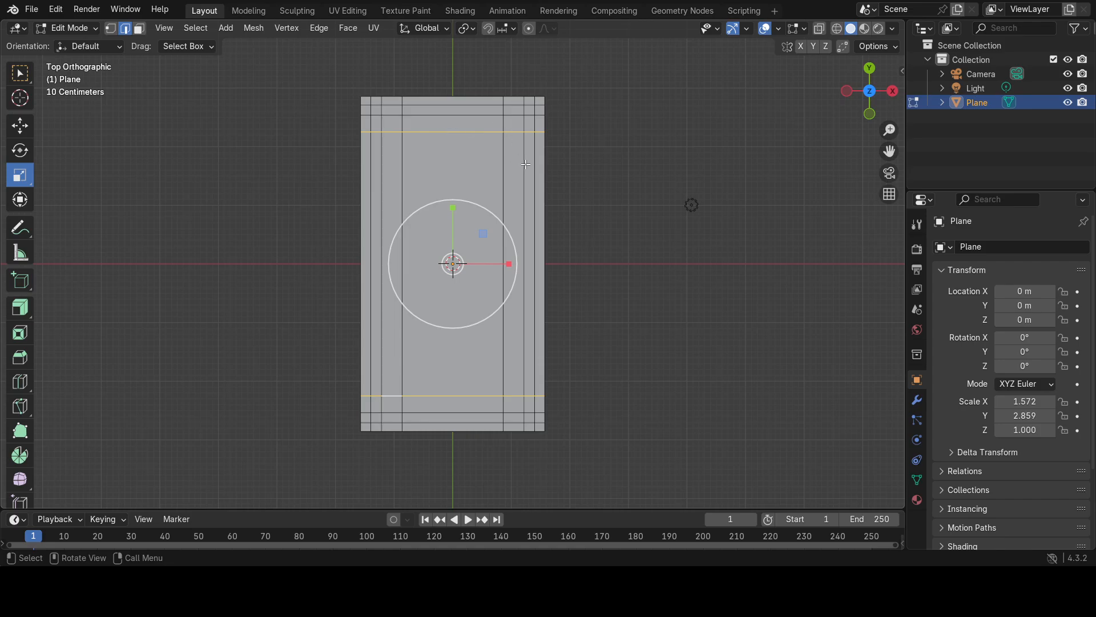
Reselect the two innermost crosswise edge loops and scale them slightly inward along Y by about 0.981.
alt+click(525, 123)
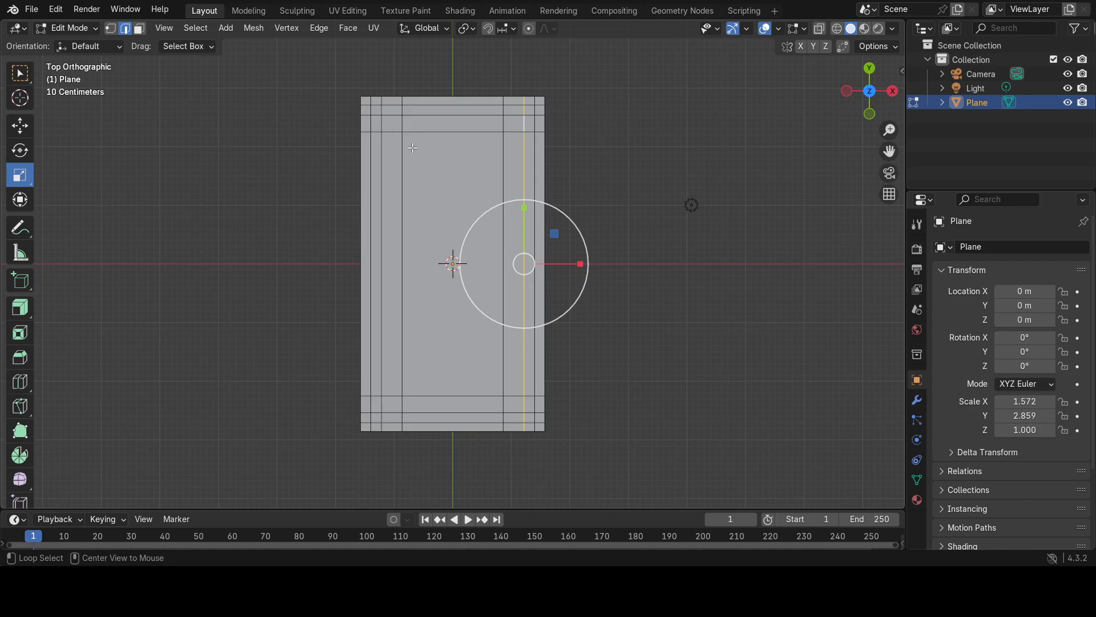
alt+click(475, 133)
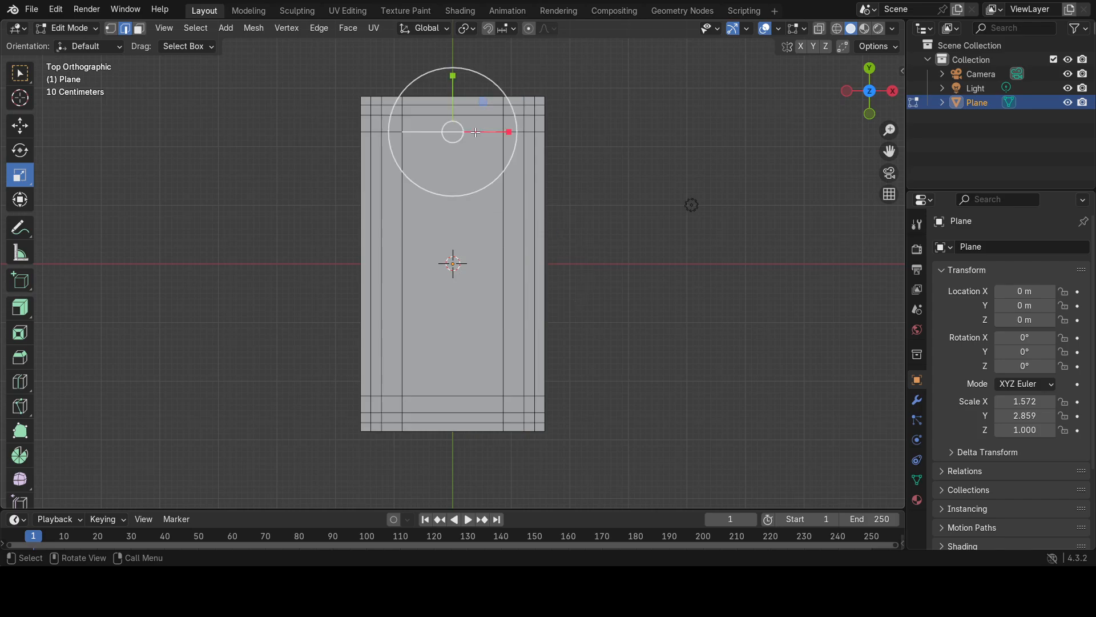
alt+click(526, 132)
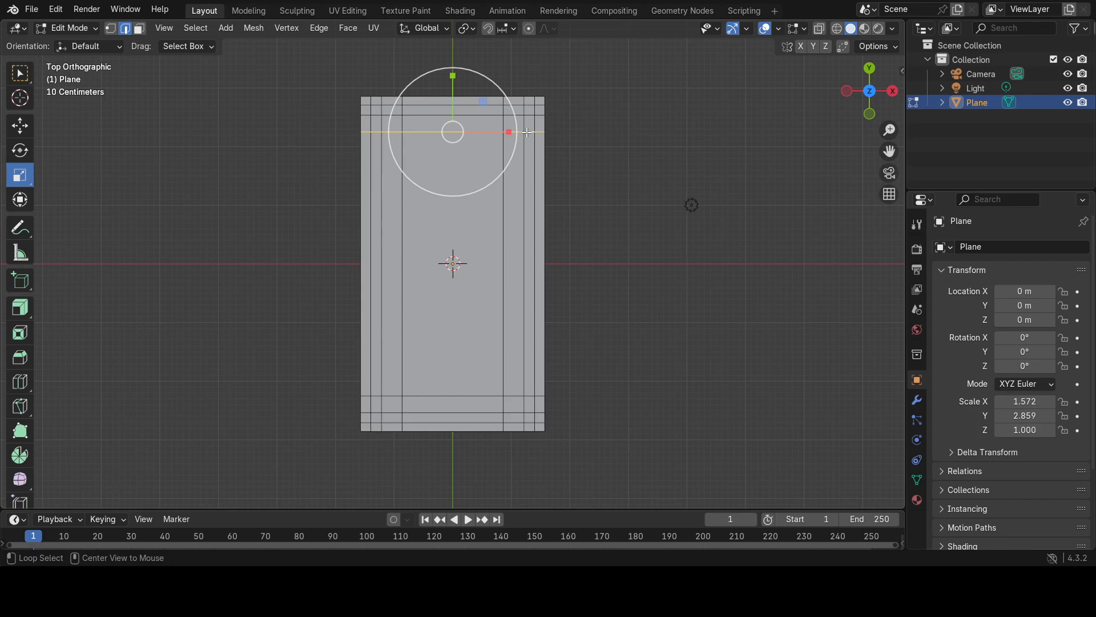
alt+shift+click(528, 396)
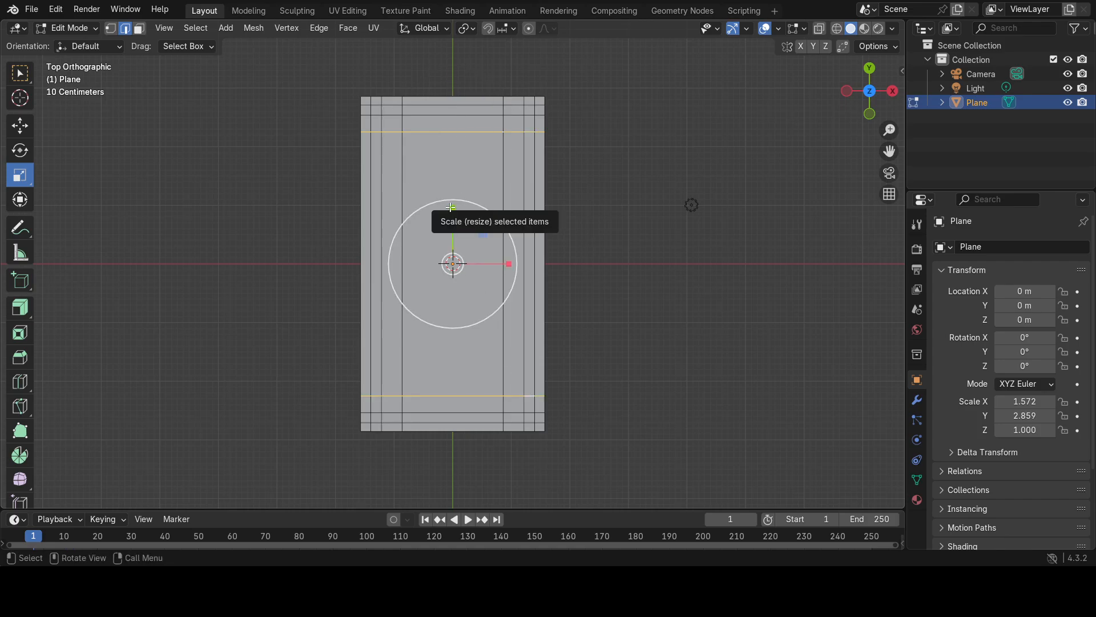
drag(451, 207, 450, 207)
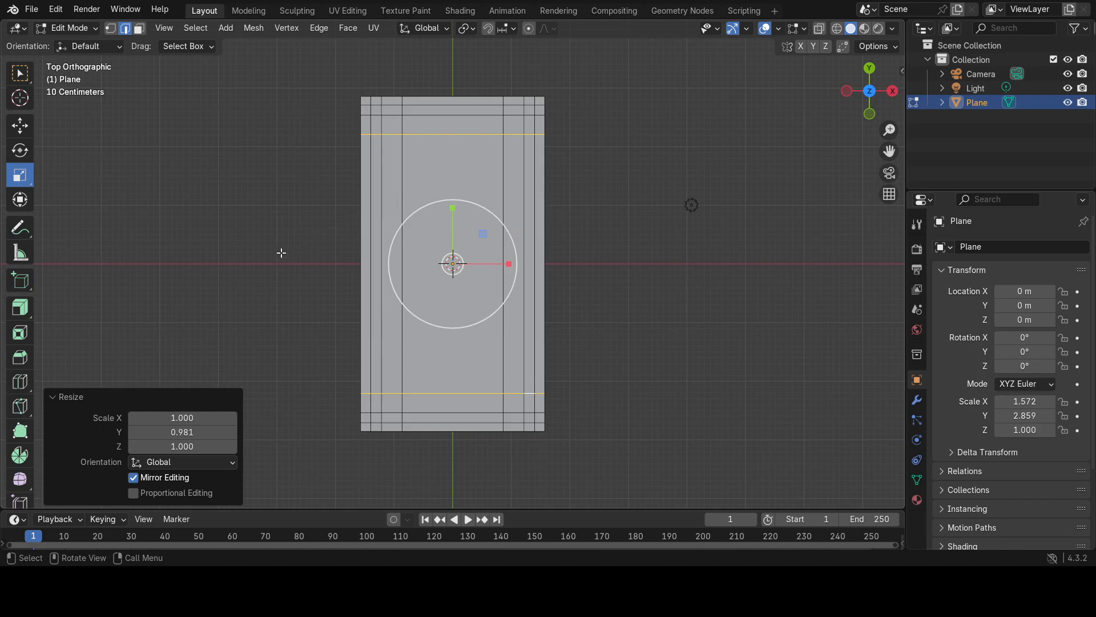
click(291, 313)
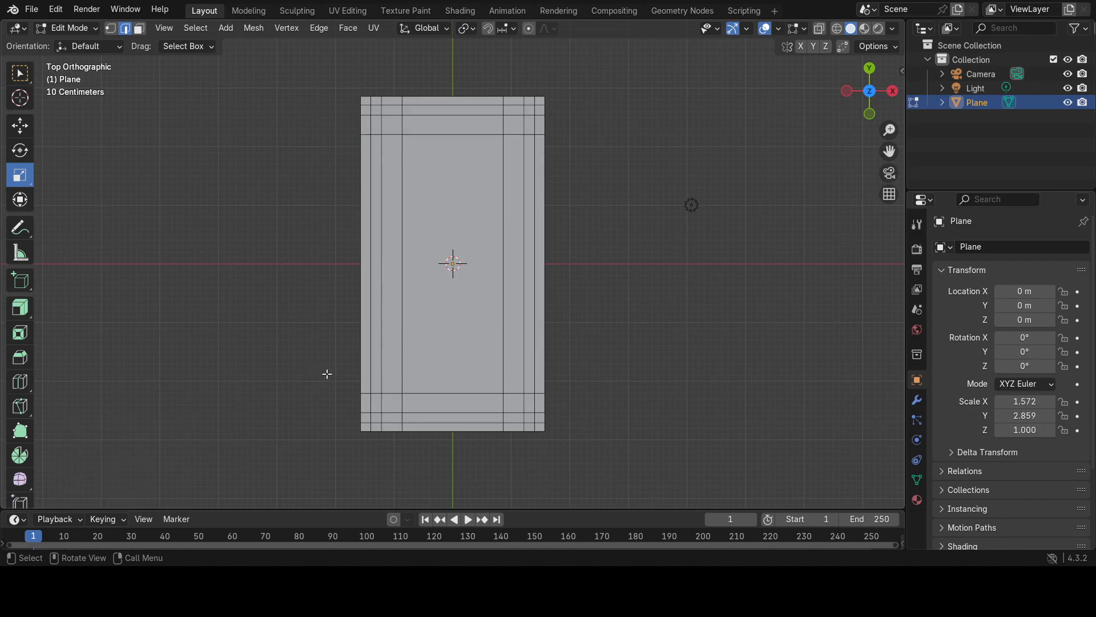
Enable Backface Culling in the viewport's solid shading options.
middle_drag(327, 374, 203, 149)
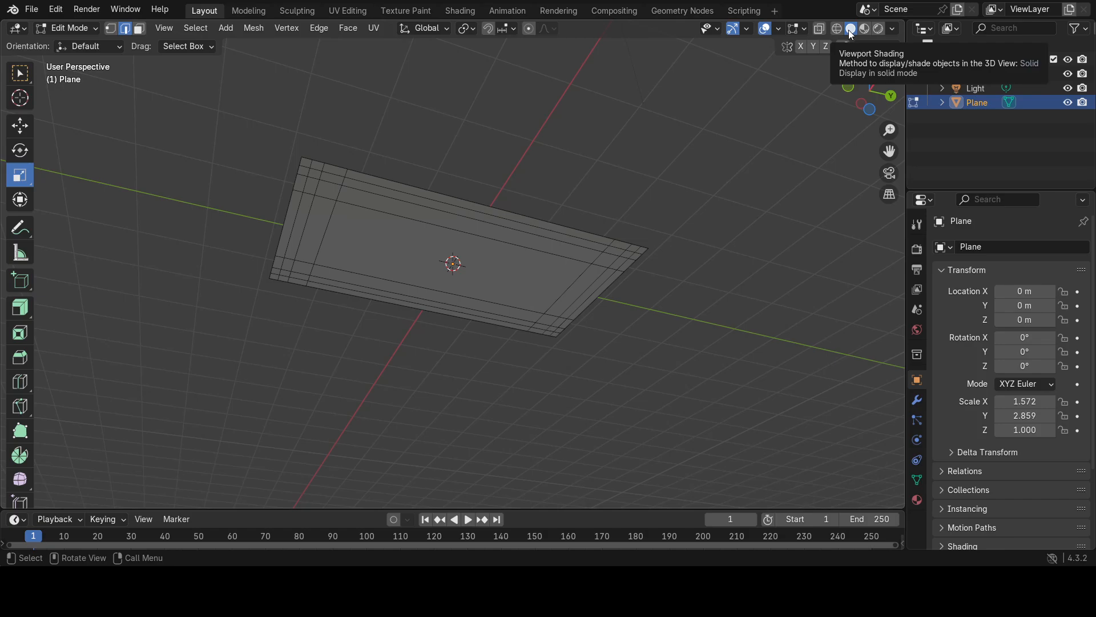
click(893, 30)
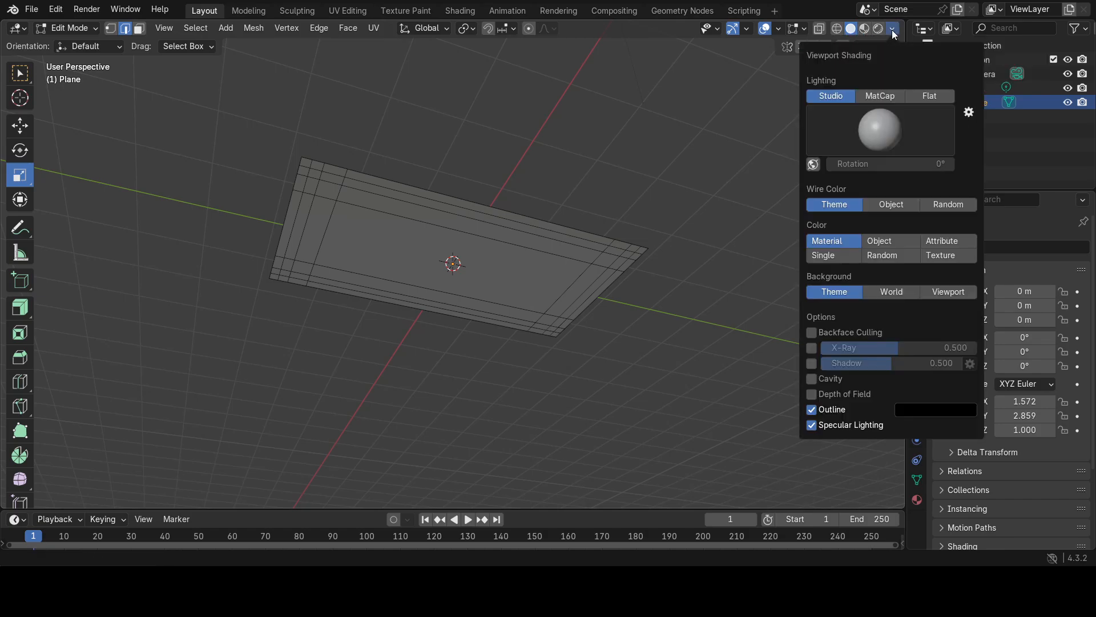
click(812, 333)
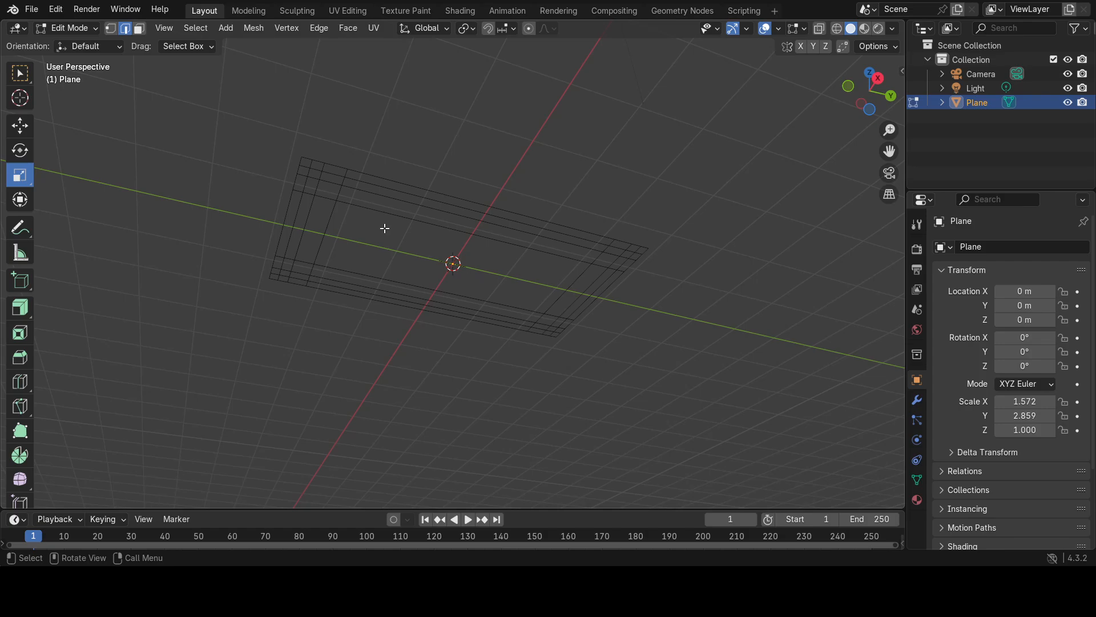
Select all of the plane's faces in face mode and extrude them upward by about 0.187 m.
mouse_move(253, 221)
middle_down()
mouse_move(238, 353)
mouse_move(230, 318)
mouse_move(249, 355)
mouse_move(240, 200)
mouse_move(264, 225)
mouse_move(235, 311)
mouse_move(252, 308)
middle_up()
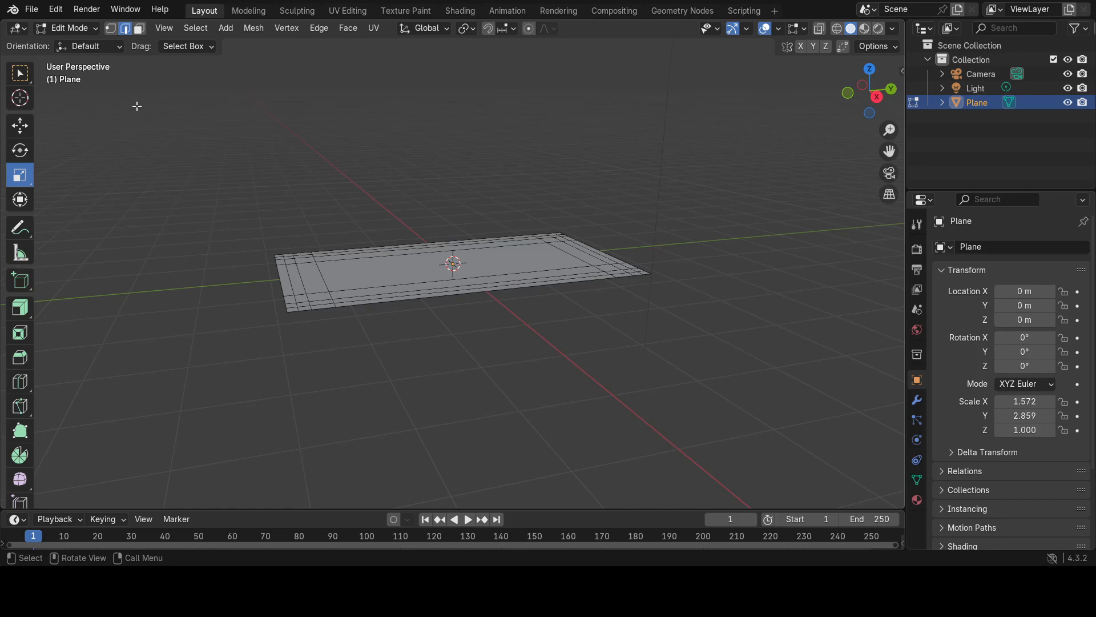
middle_drag(254, 316, 254, 326)
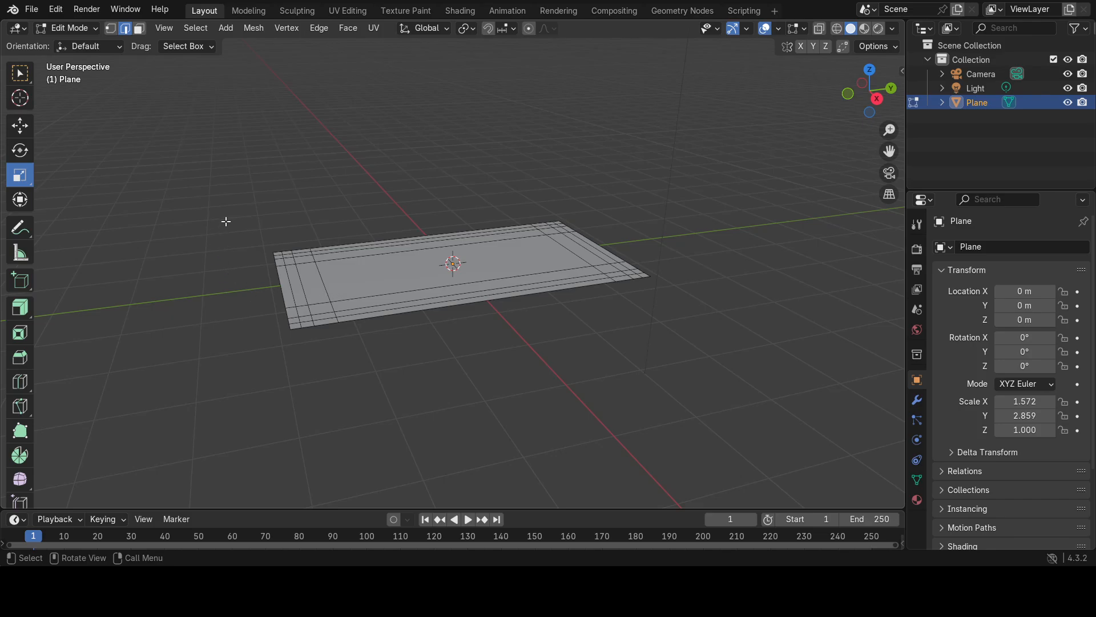
key(3)
drag(237, 203, 476, 309)
drag(656, 345, 656, 345)
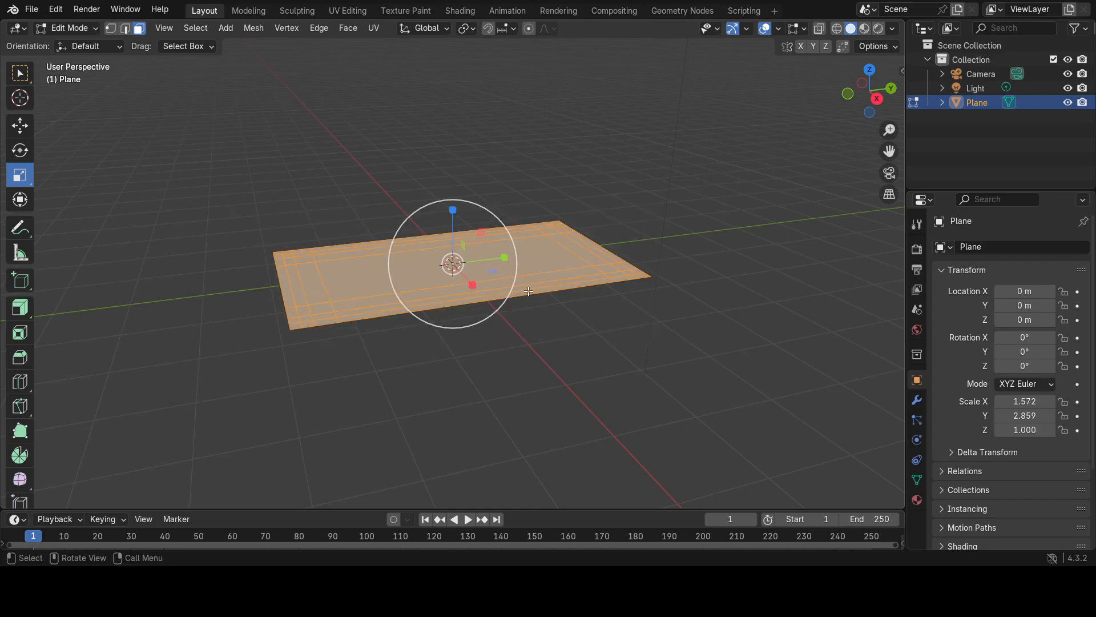
key(w)
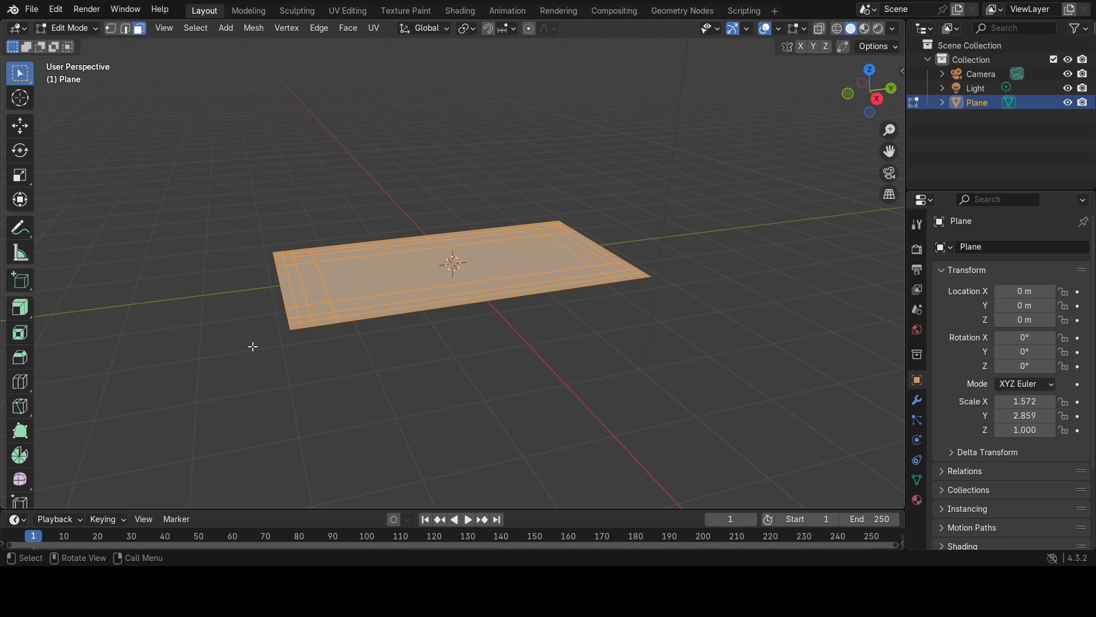
key(e)
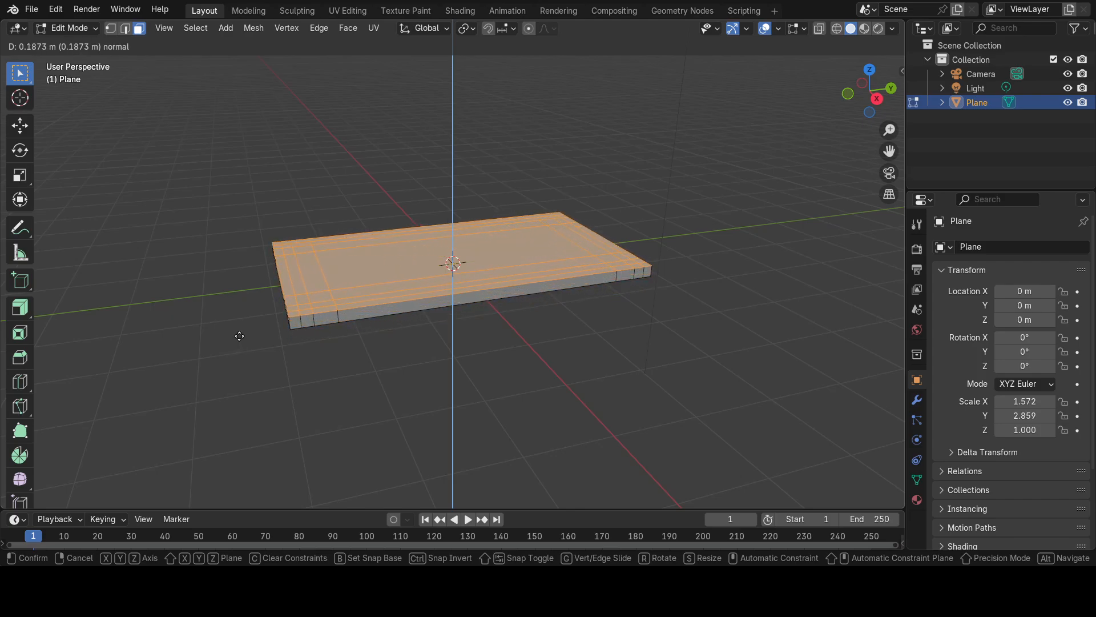
click(239, 336)
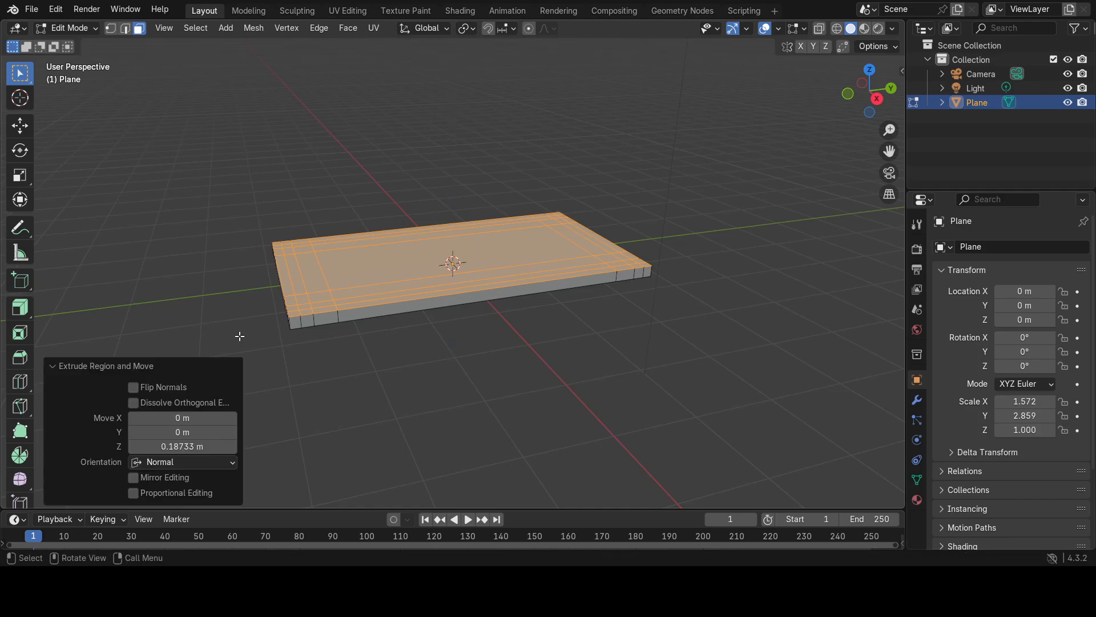
Try the extrusion with Flip Normals, switch the option back off, and deselect the faces.
click(132, 388)
click(133, 387)
click(350, 380)
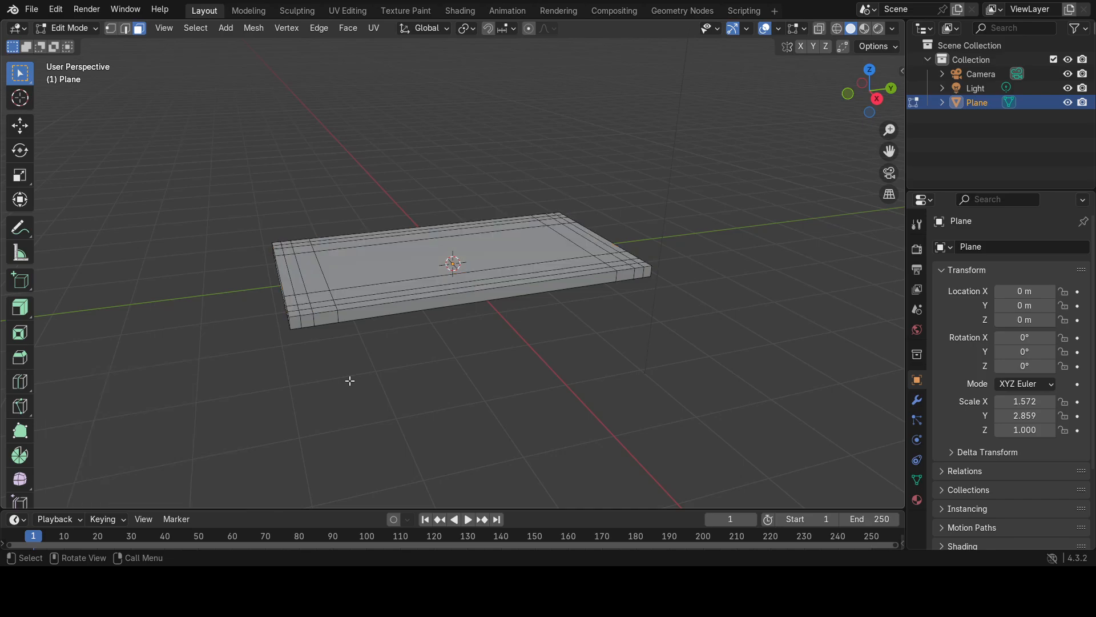
Select the closed ring of faces one row in from the outer edge on the slab's underside.
middle_drag(350, 381, 325, 262)
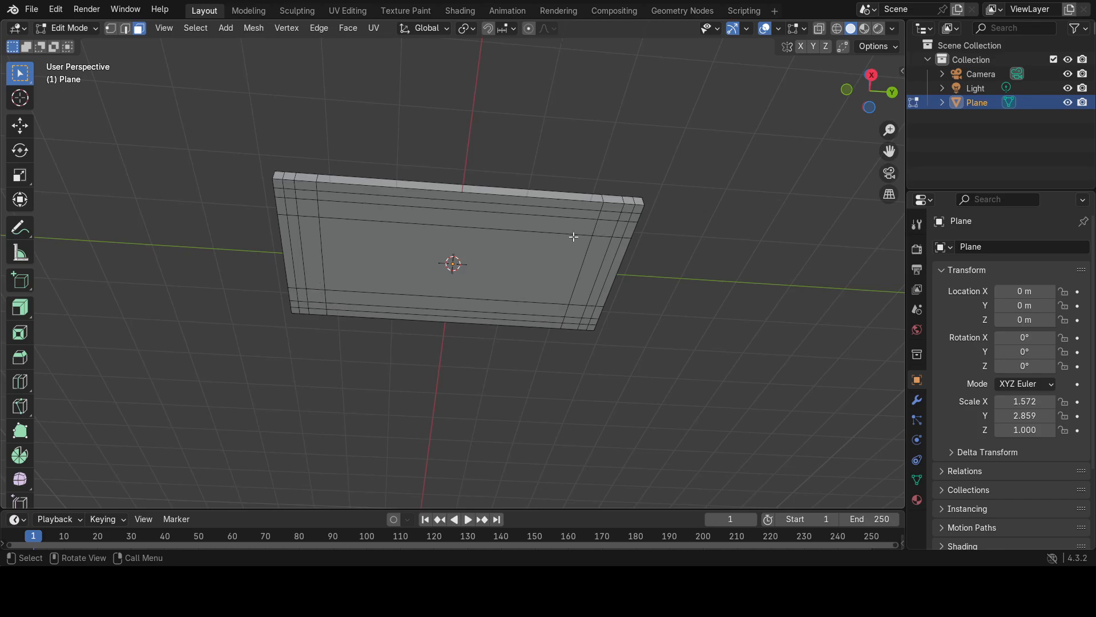
shift+click(307, 194)
shift+click(366, 200)
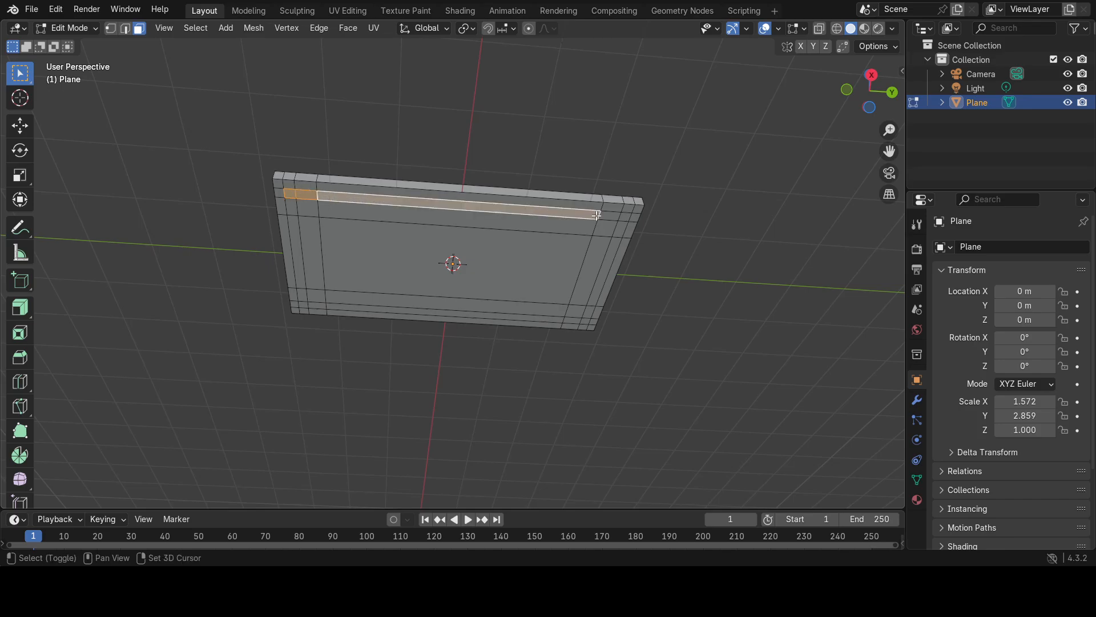
shift+click(624, 218)
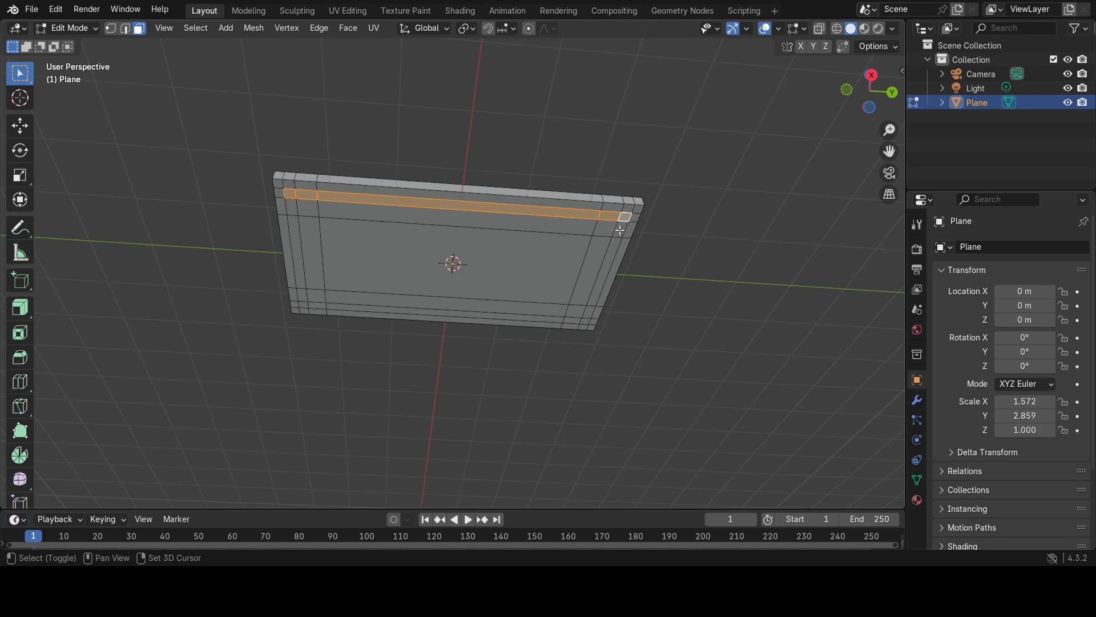
shift+click(611, 255)
shift+click(586, 317)
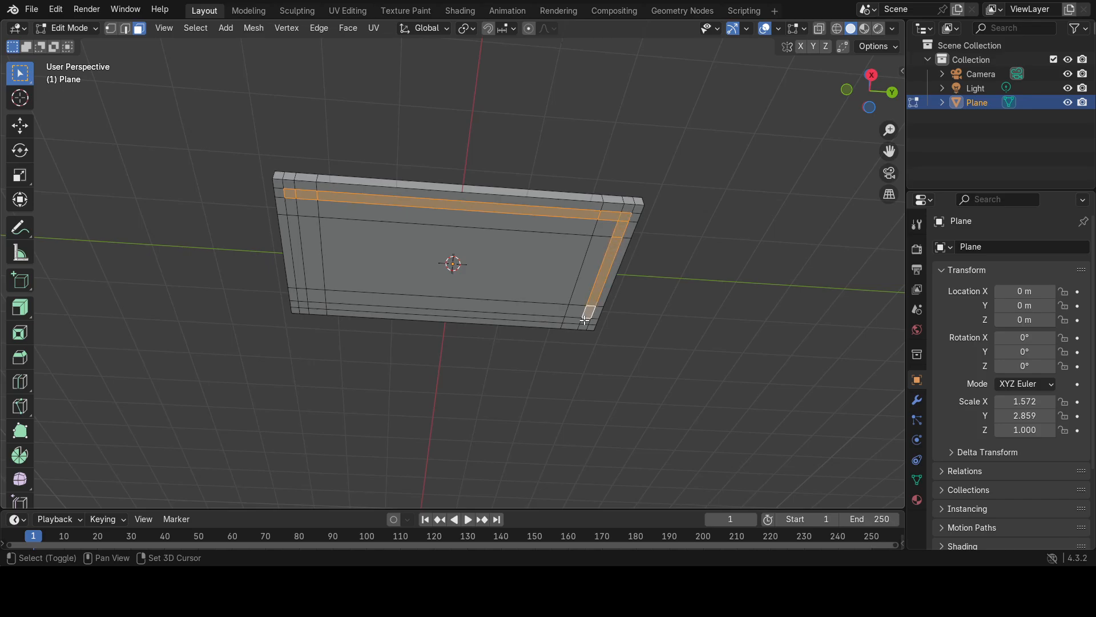
shift+click(549, 319)
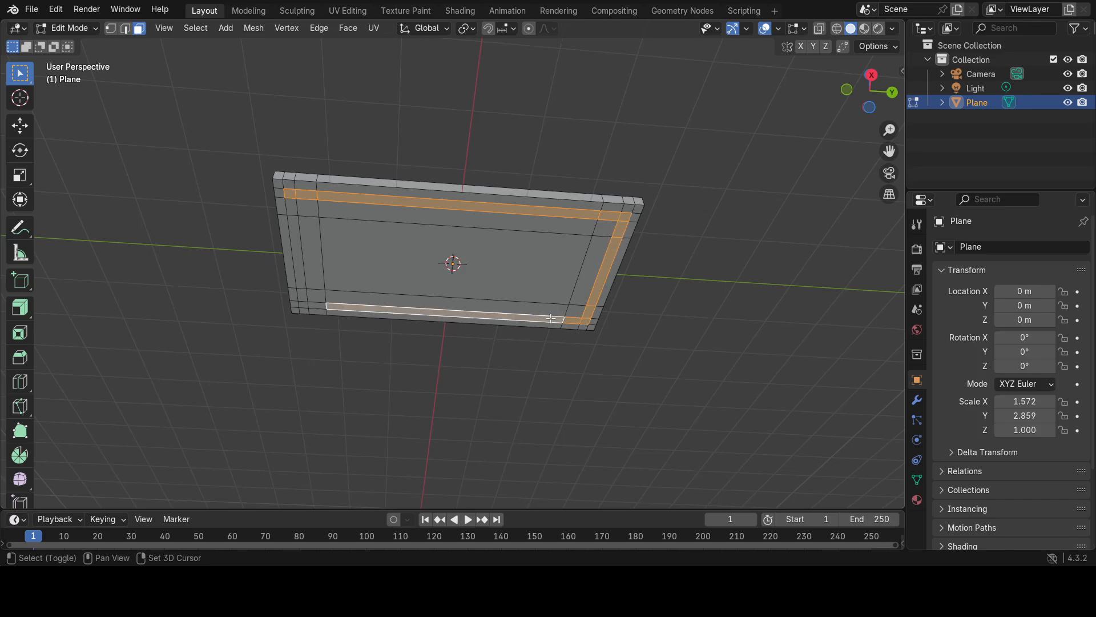
shift+click(309, 306)
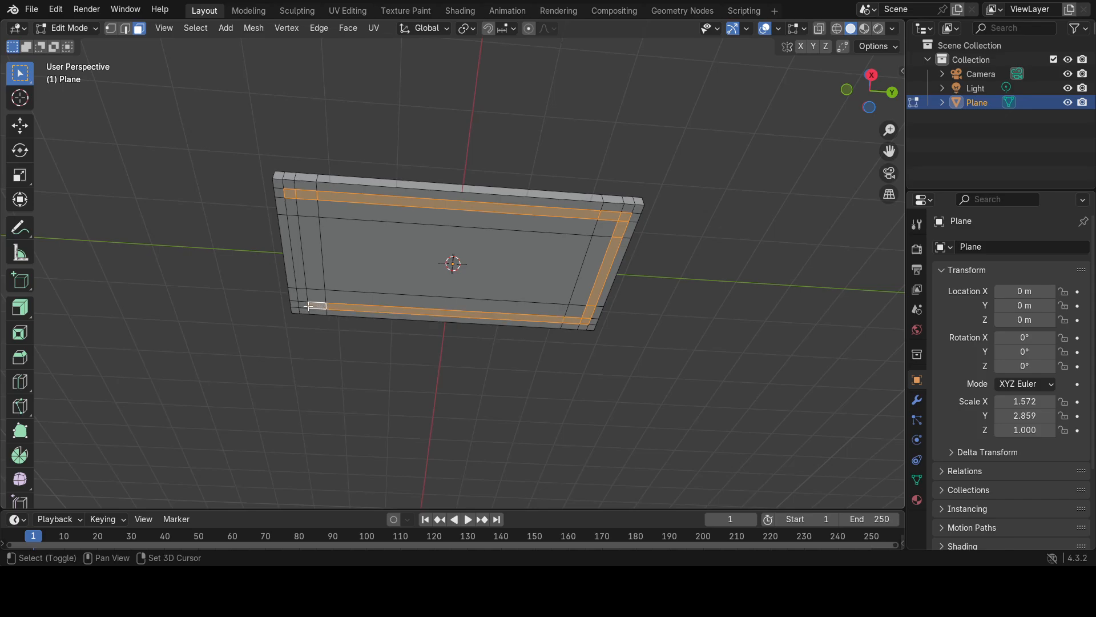
shift+click(298, 261)
shift+click(292, 208)
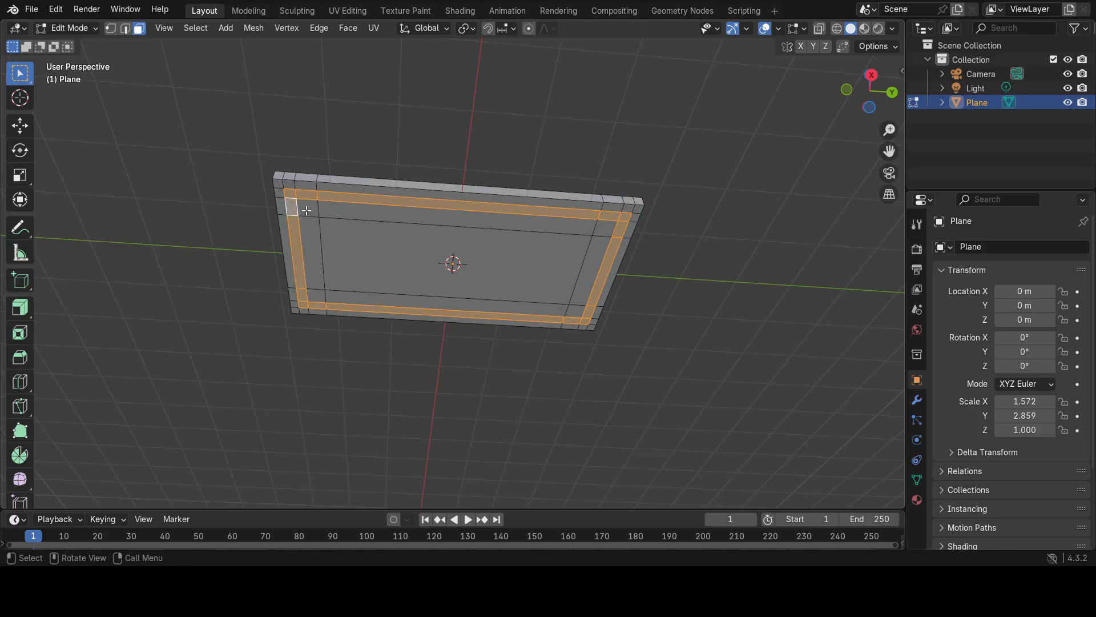
Add the four inner corner faces to the ring selection and extrude it all downward by about 0.154 m.
shift+click(309, 209)
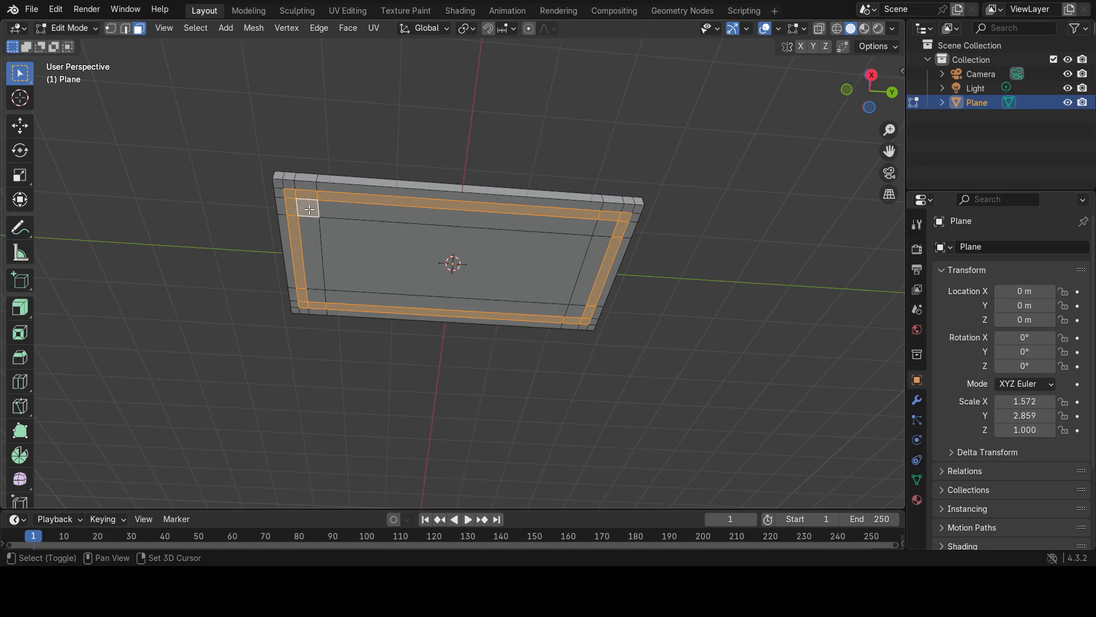
shift+click(316, 295)
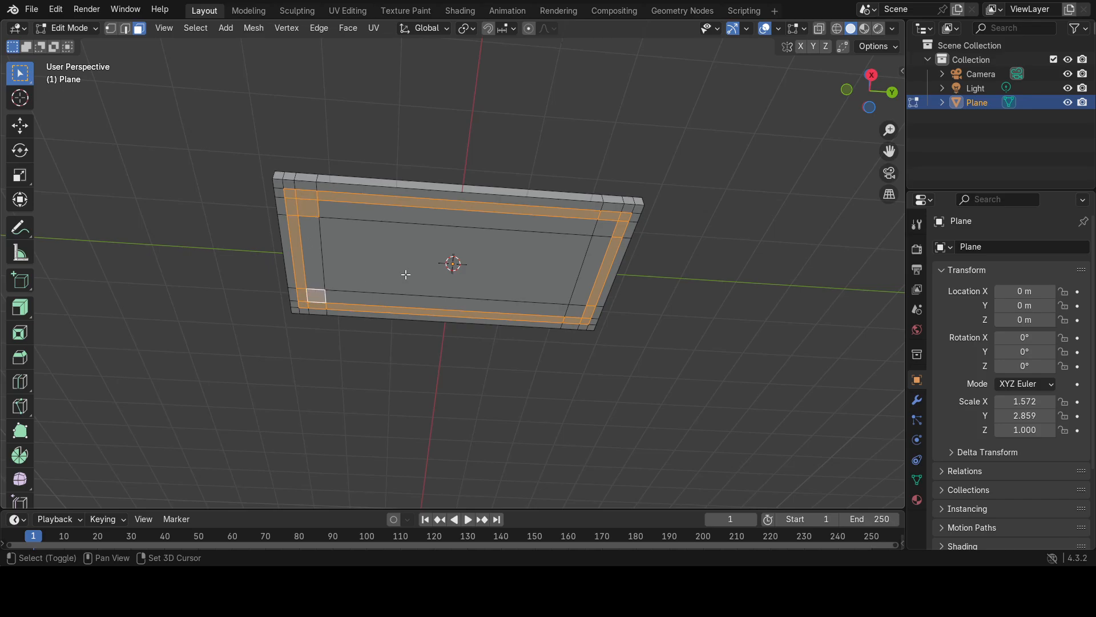
shift+click(605, 227)
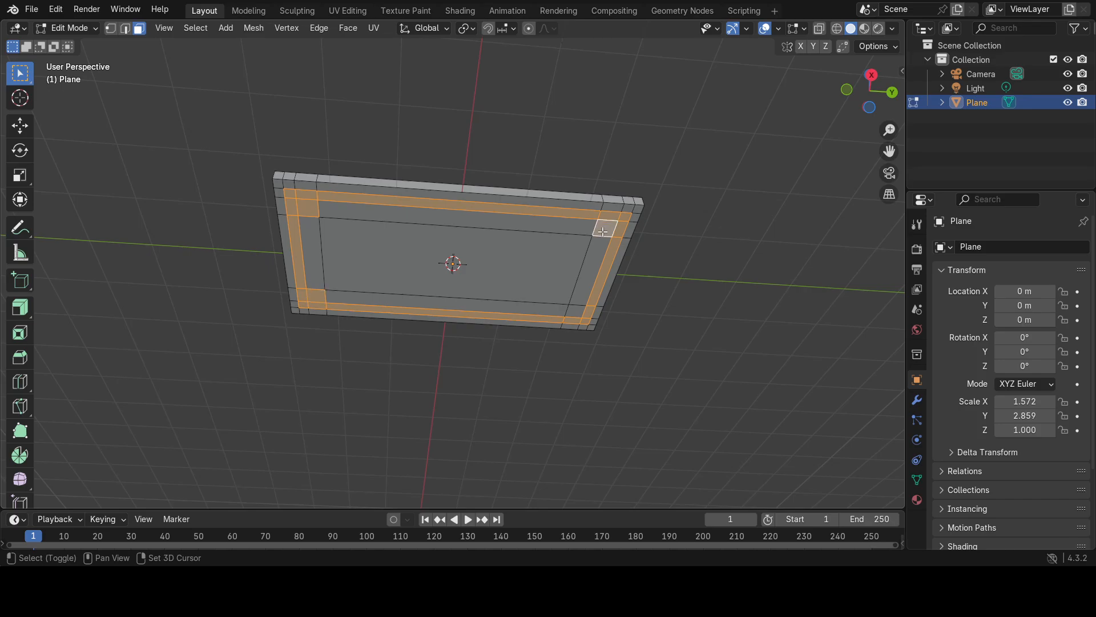
shift+click(574, 311)
middle_drag(523, 360, 543, 389)
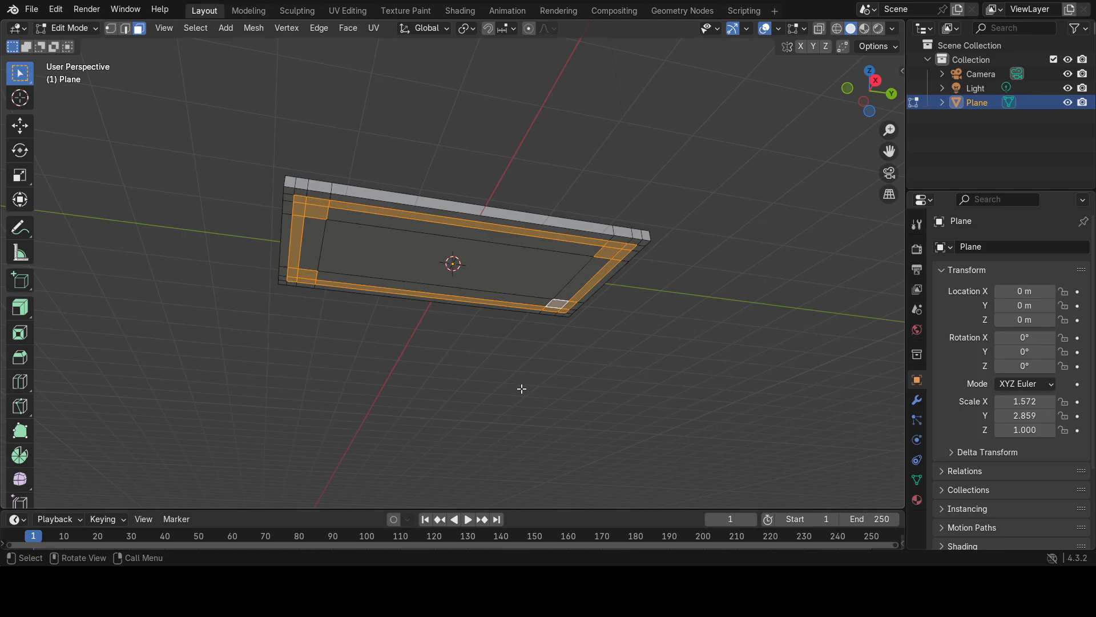
key(e)
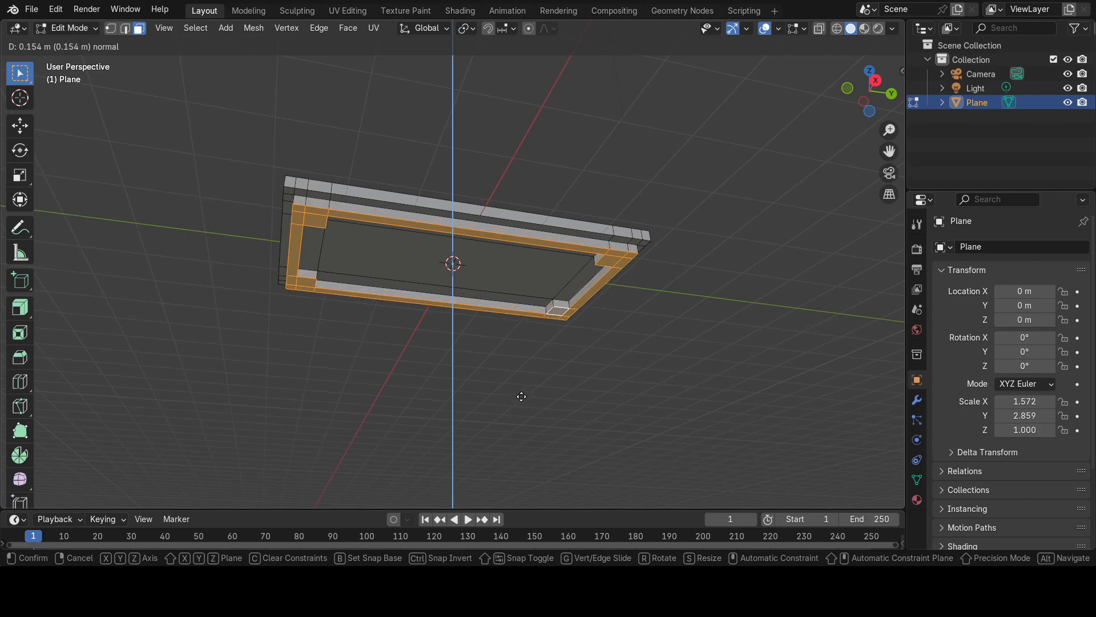
click(522, 396)
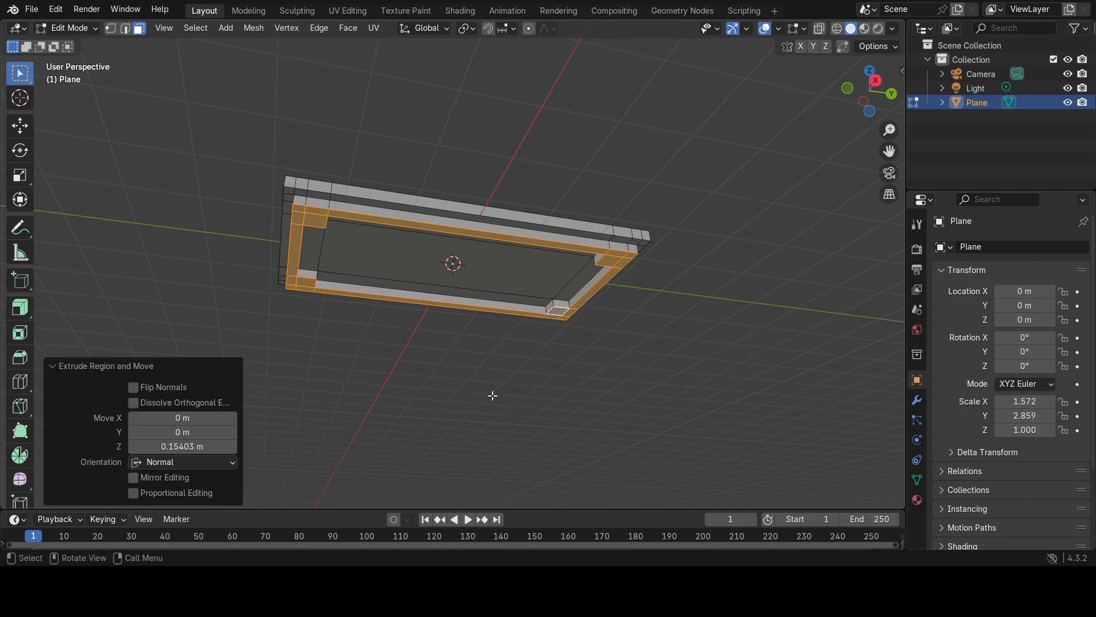
key(w)
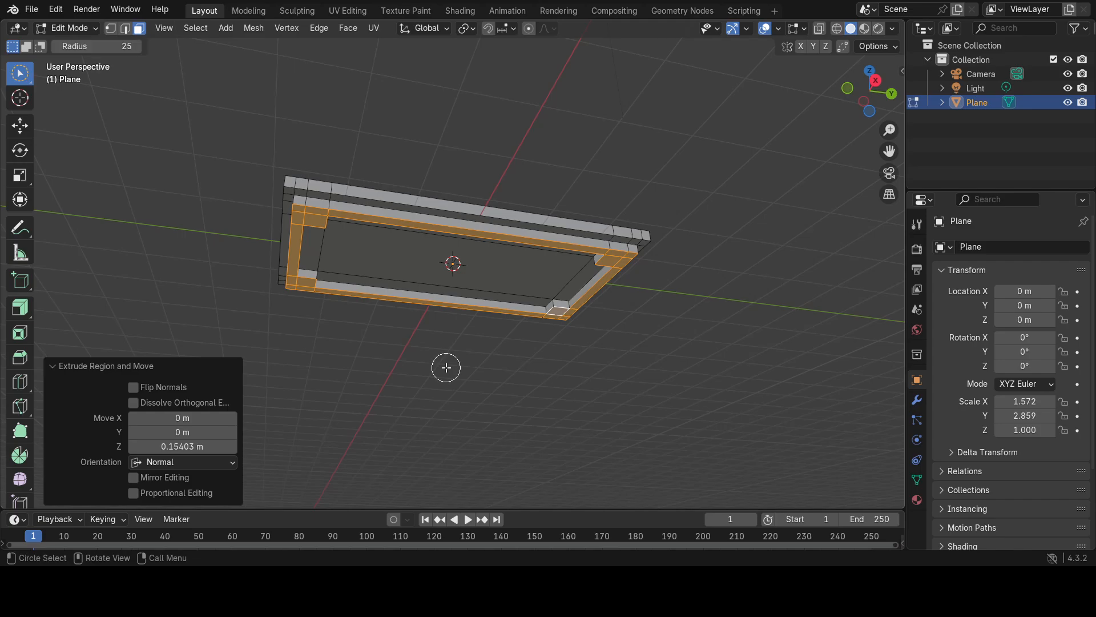
key(w)
key(w)
key(w)
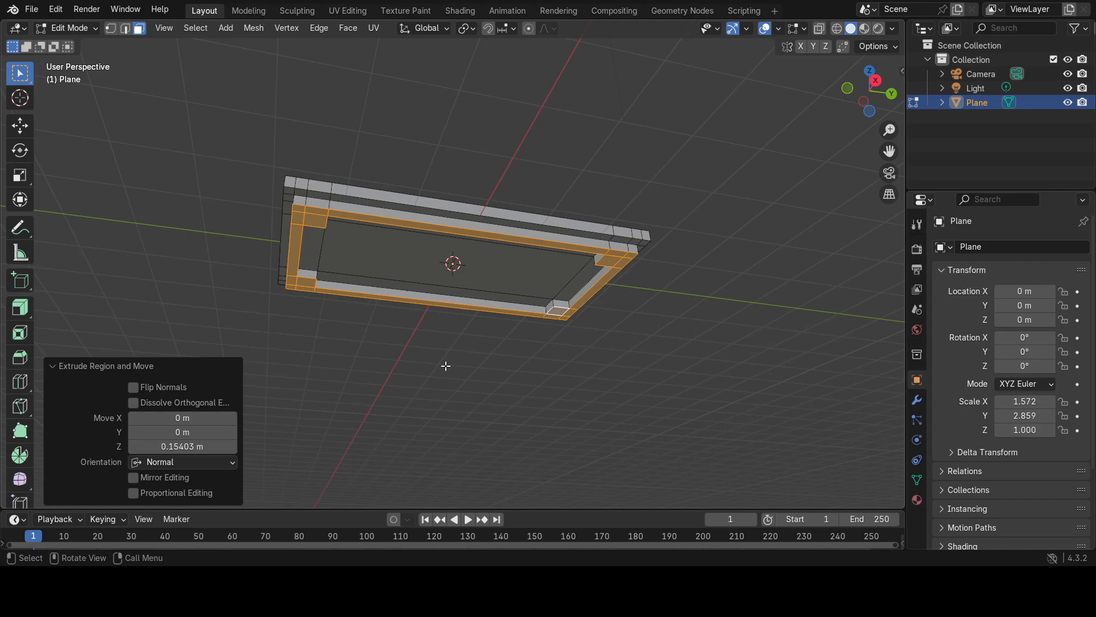
Select only the four inner corner faces under the extruded frame and extrude them downward by about 1.458 m as table legs.
mouse_move(445, 365)
middle_down()
mouse_move(483, 475)
mouse_move(438, 360)
mouse_move(440, 376)
middle_up()
click(431, 366)
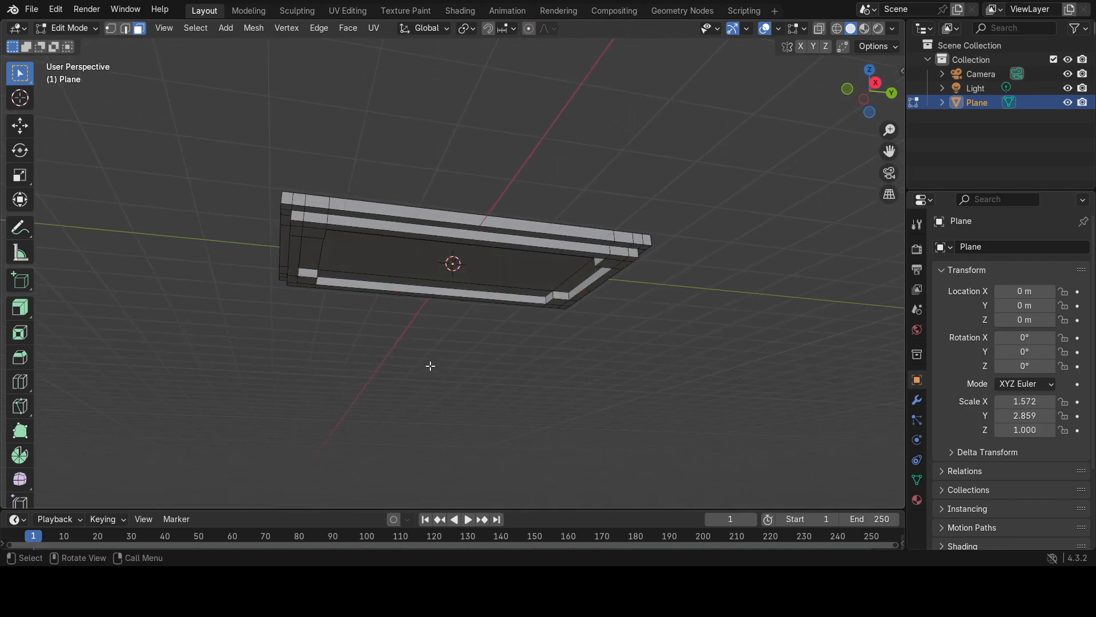
click(315, 234)
shift+click(609, 264)
shift+click(558, 298)
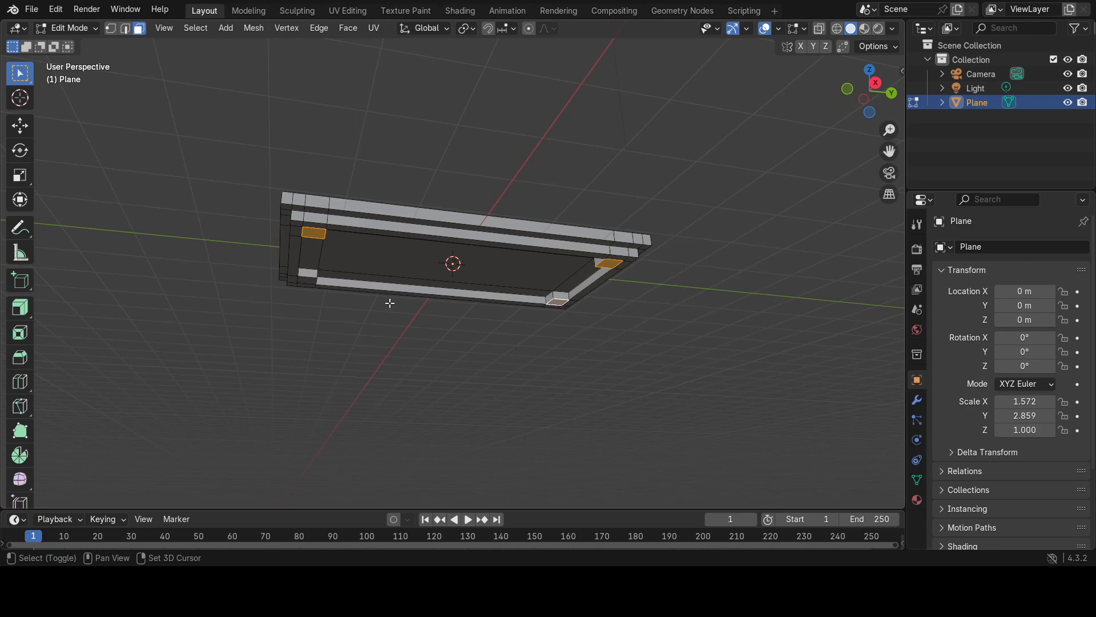
shift+click(306, 281)
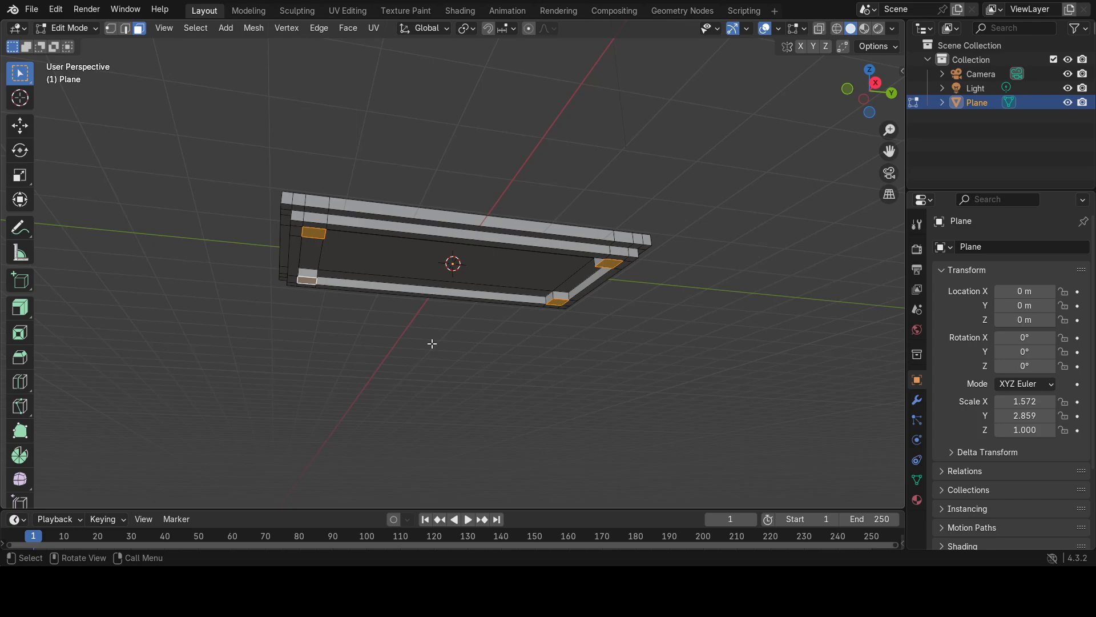
key(e)
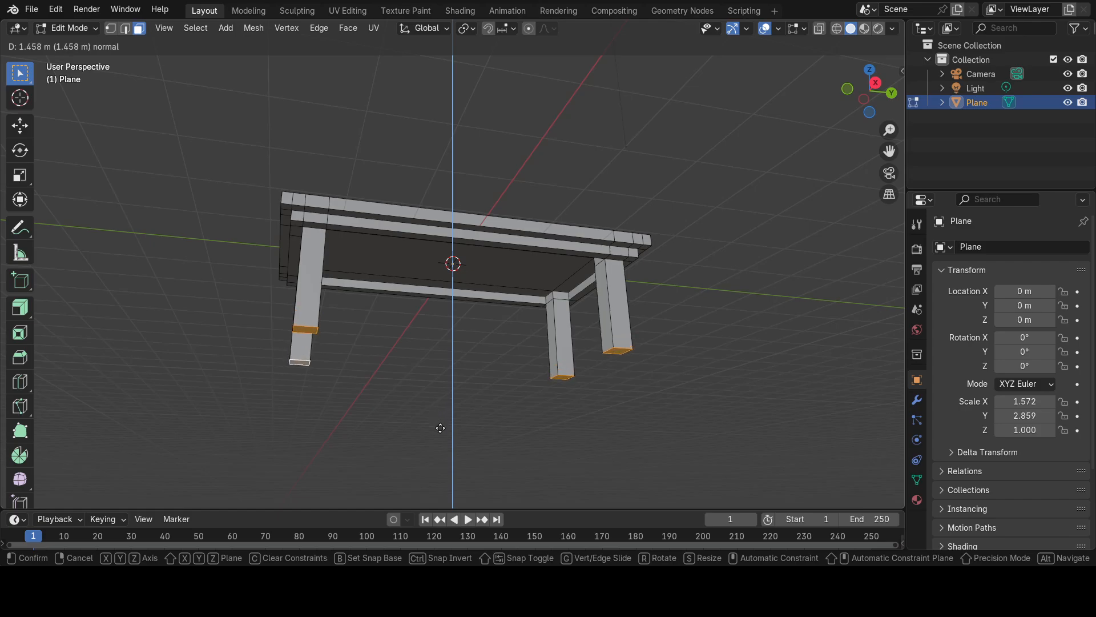
click(440, 428)
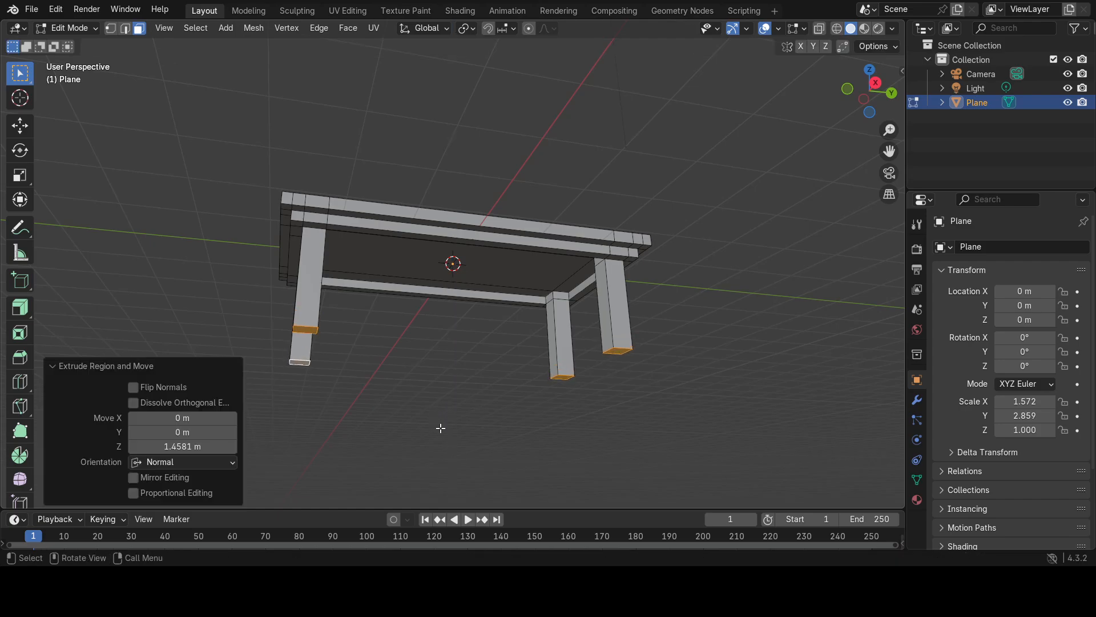
Try scaling the four leg bottoms with the Scale tool around the Median Point pivot, and undo it.
click(20, 176)
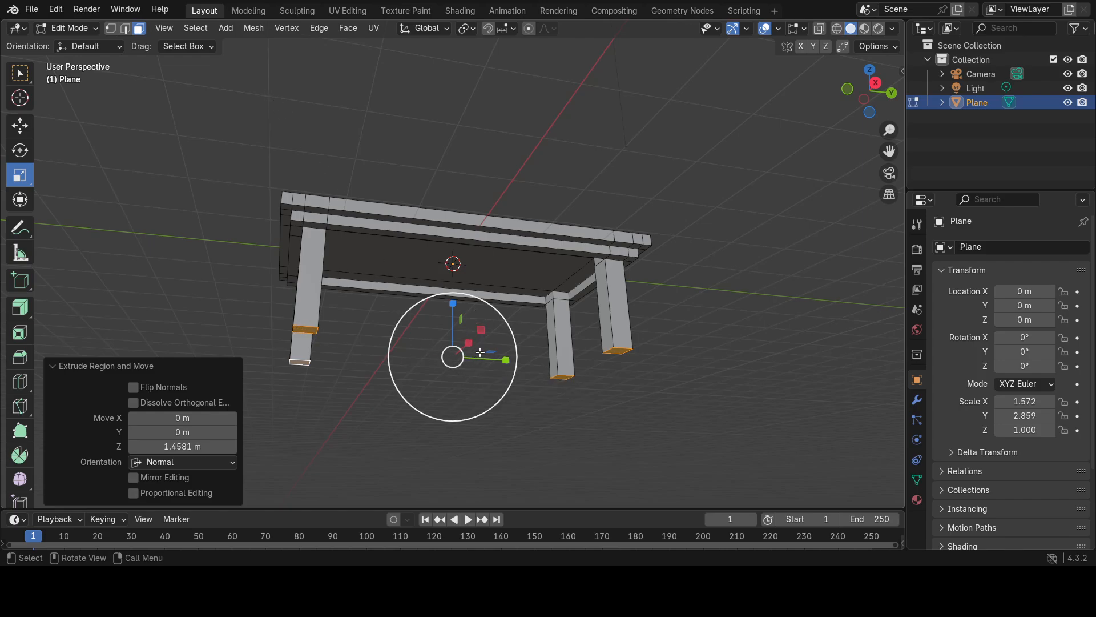
click(463, 29)
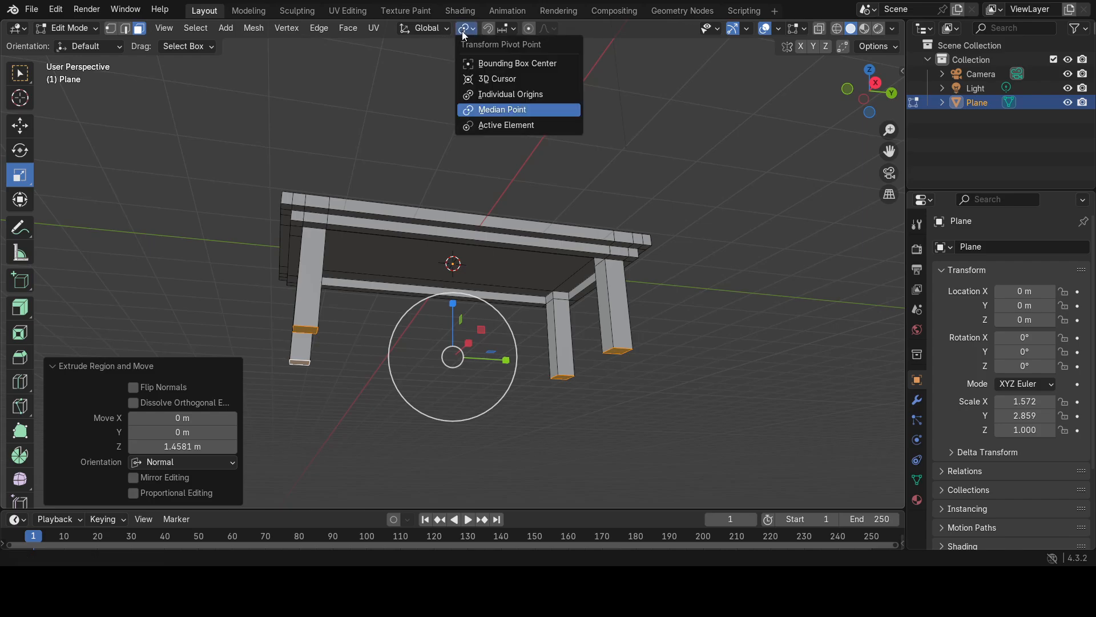
click(487, 115)
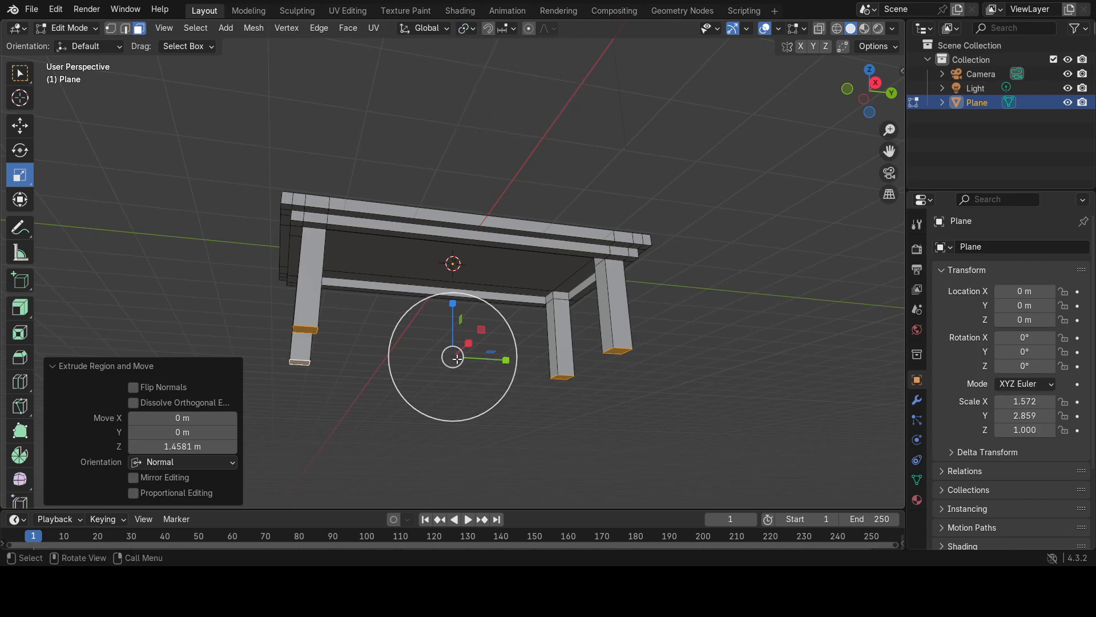
drag(462, 356, 457, 357)
key(ctrl+z)
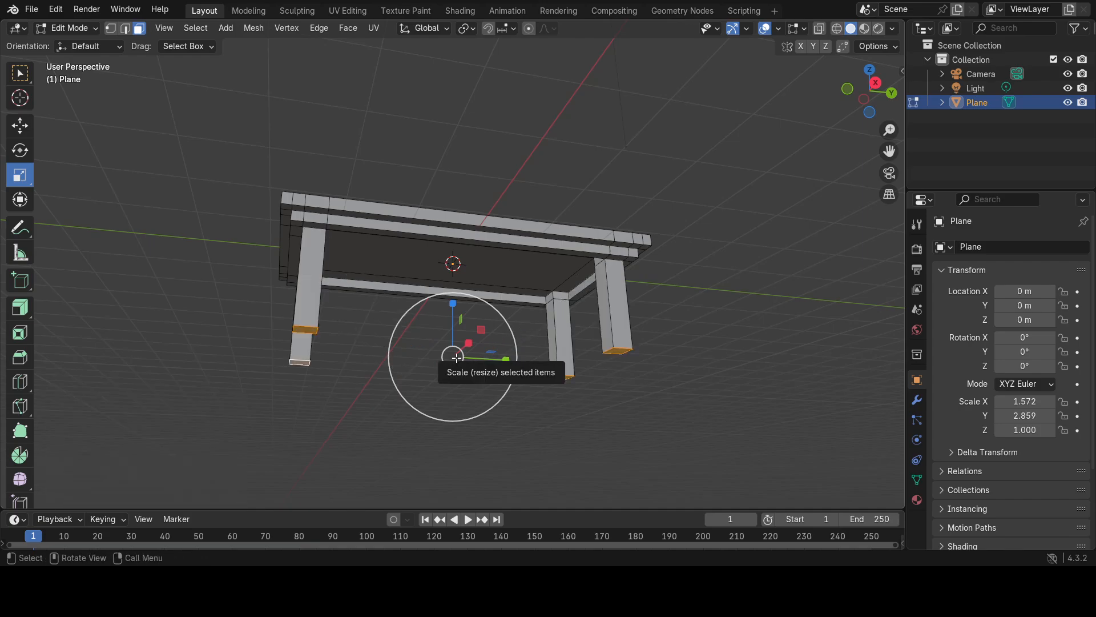
Set the transform pivot point to Individual Origins.
click(466, 30)
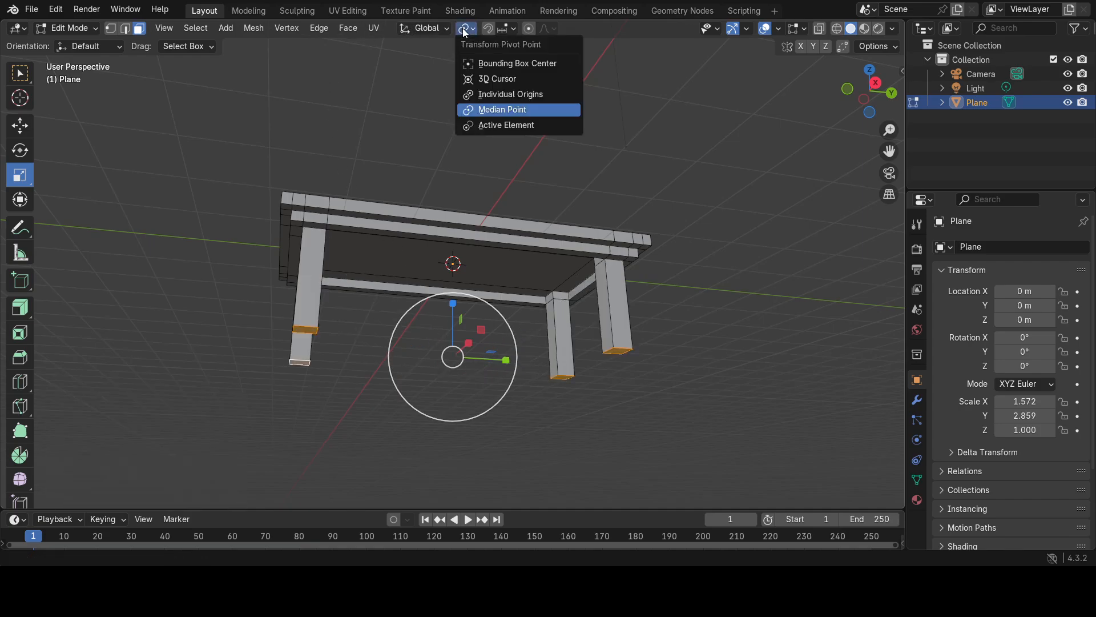
click(488, 95)
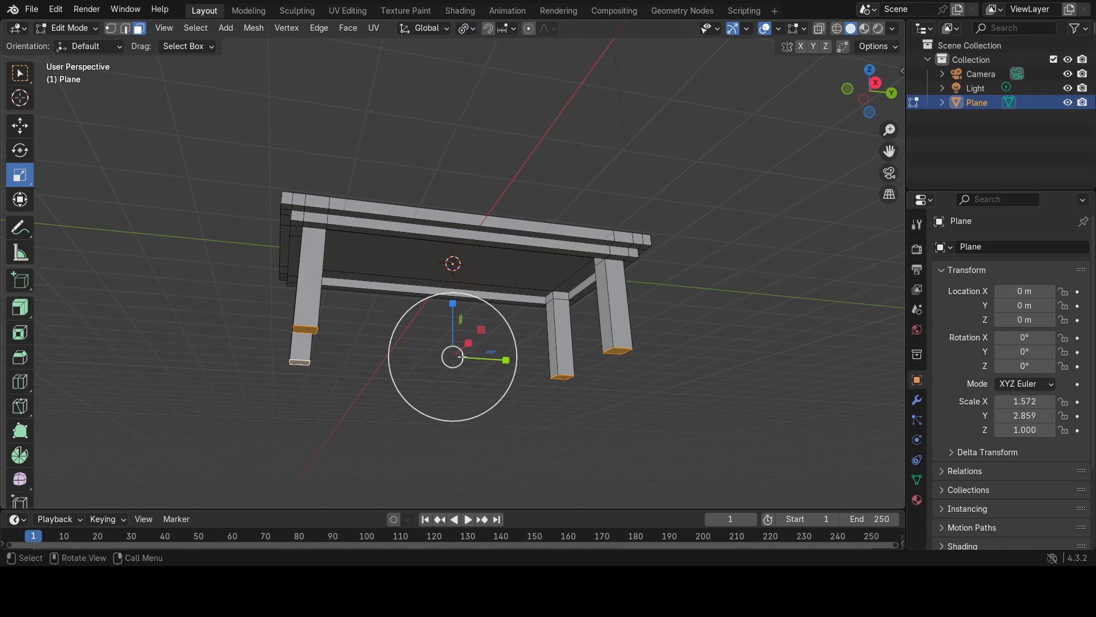
Try scaling the leg bottoms along Y only by about 0.417, and undo it.
drag(461, 358, 456, 358)
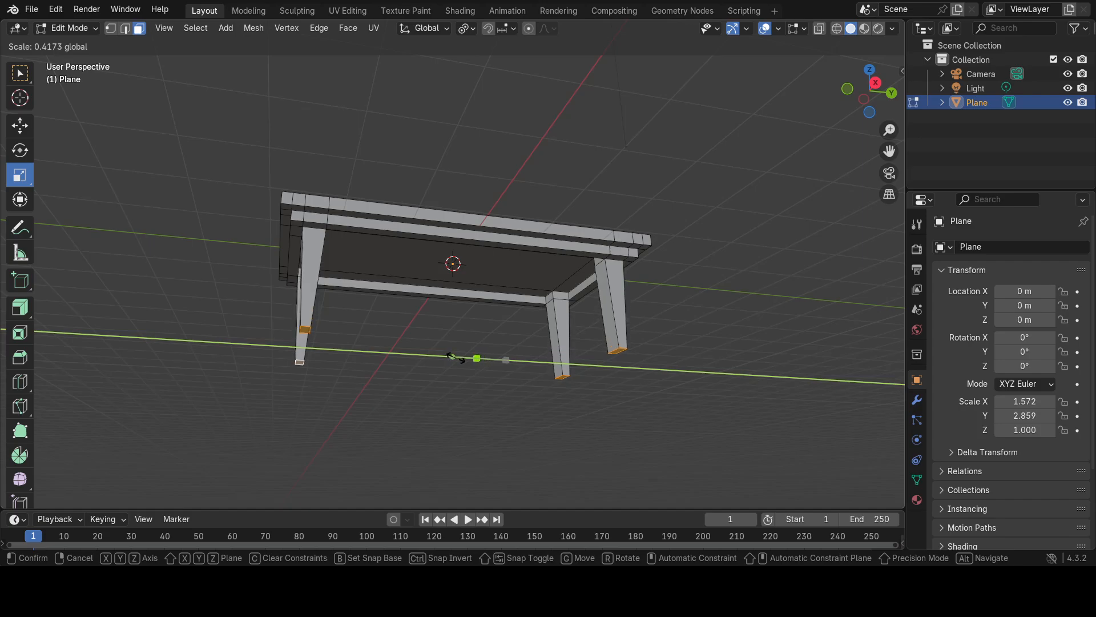
drag(455, 358, 456, 357)
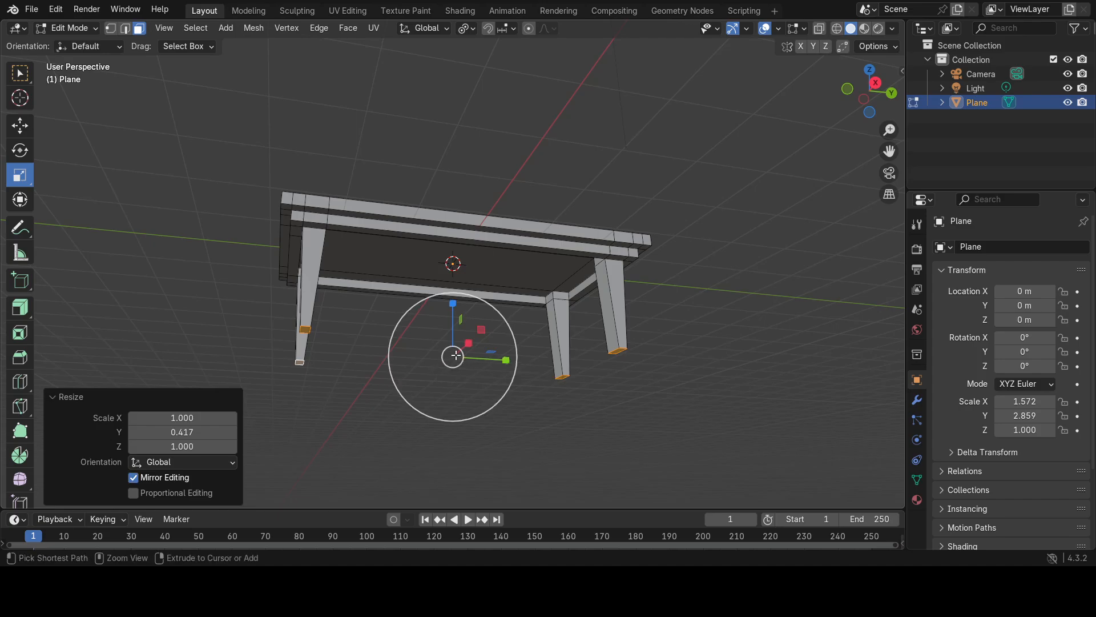
key(ctrl+z)
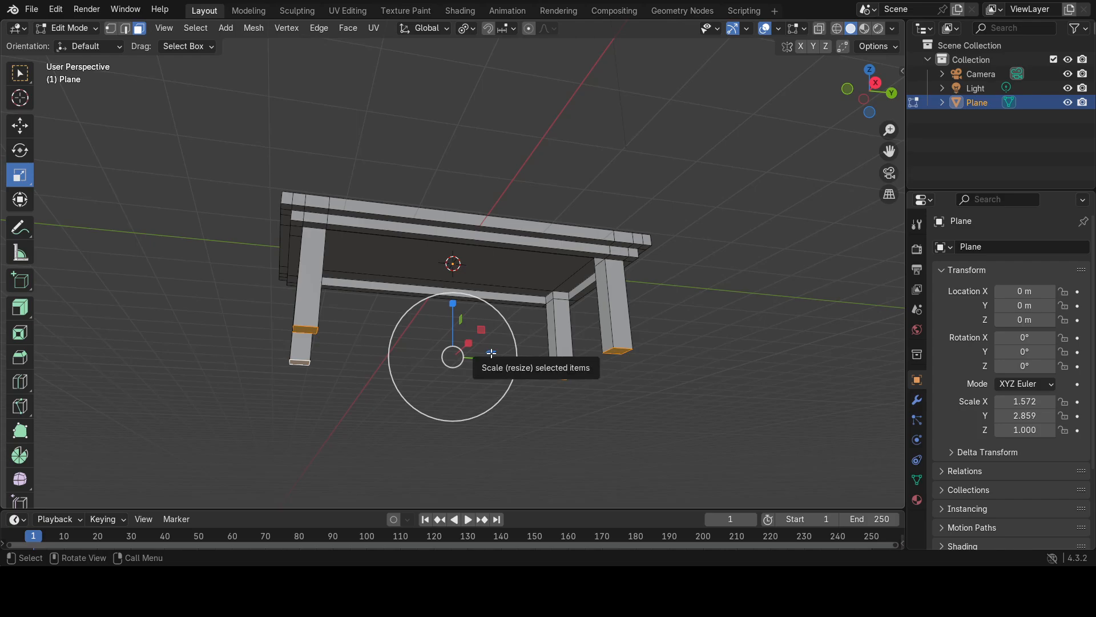
Scale the four leg bottoms to about 0.493 in X and Y and extrude them downward by about 0.037 m.
drag(491, 353, 466, 368)
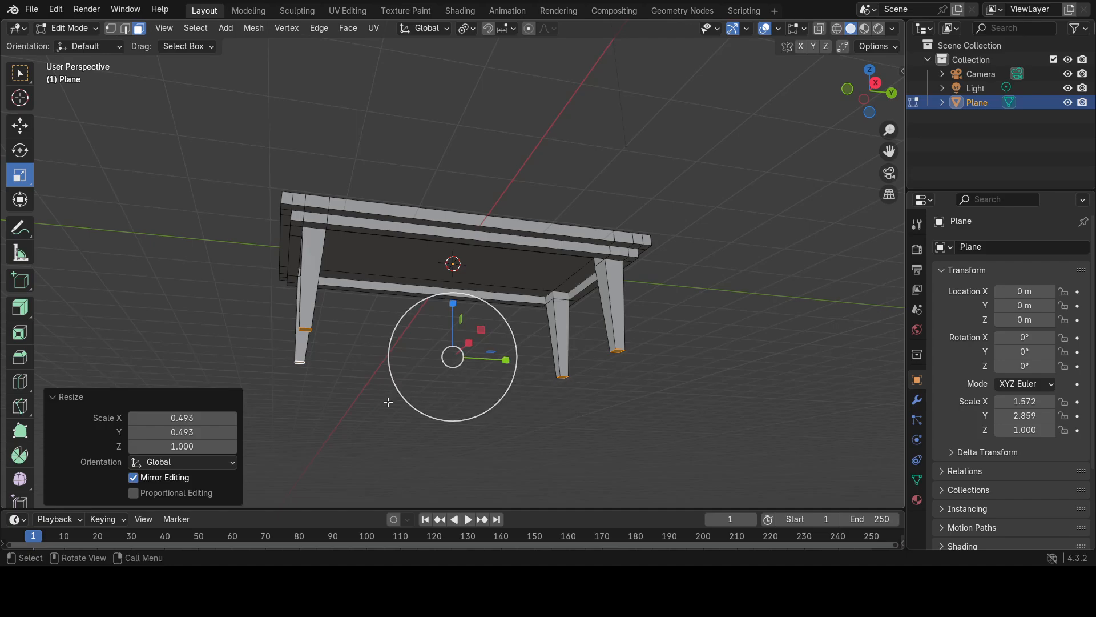
key(e)
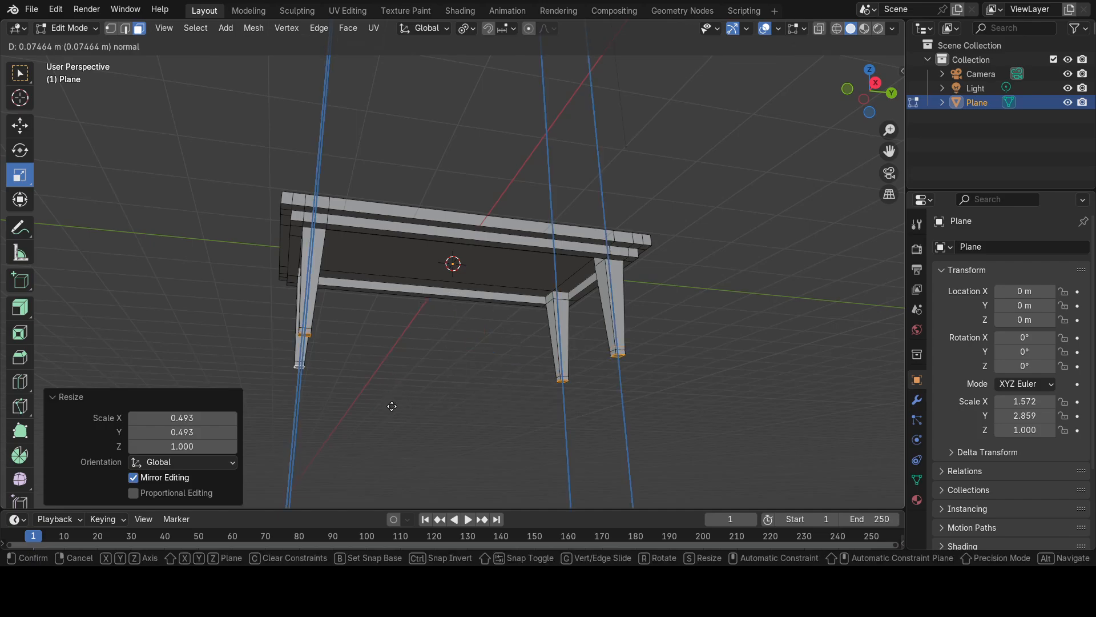
click(392, 404)
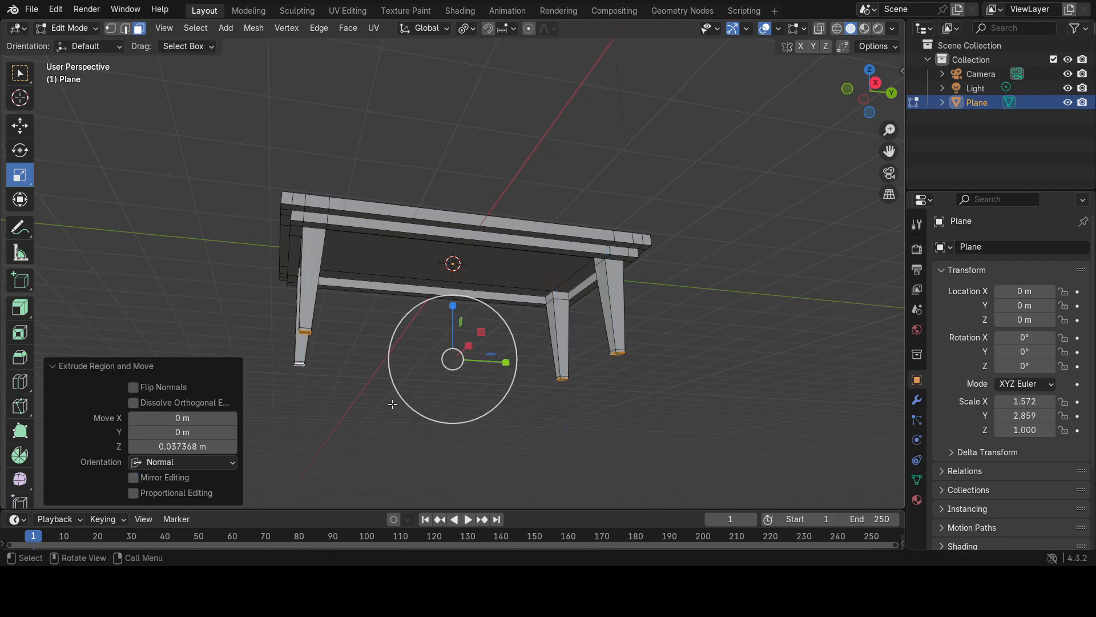
Scale the extruded leg end faces up to about 1.526 in X and Y to flare the feet.
click(474, 357)
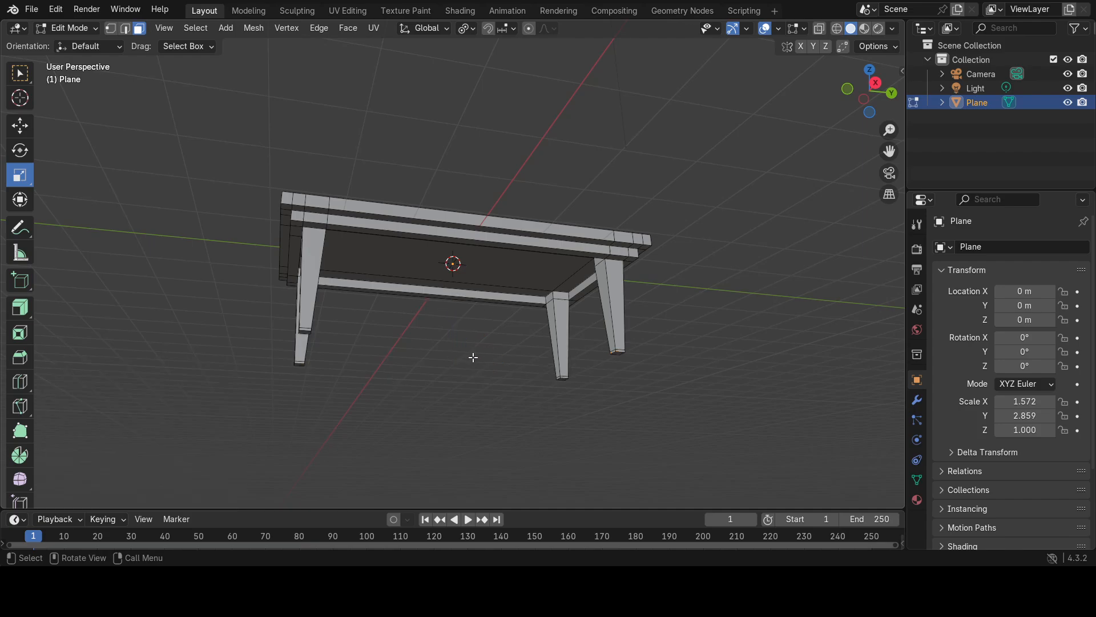
key(ctrl+z)
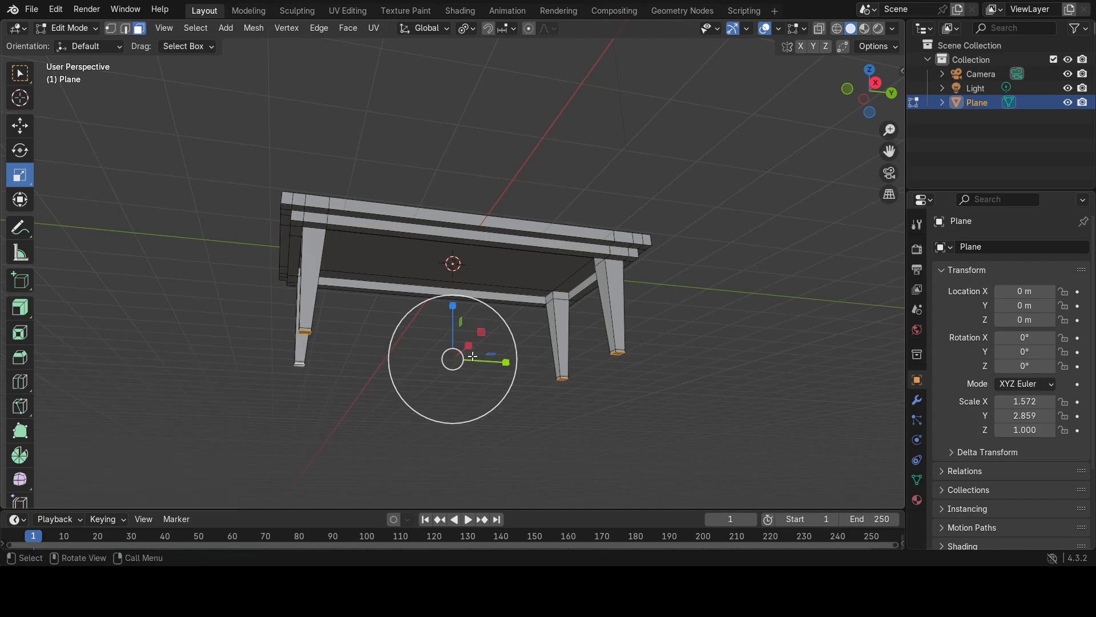
drag(490, 354, 510, 348)
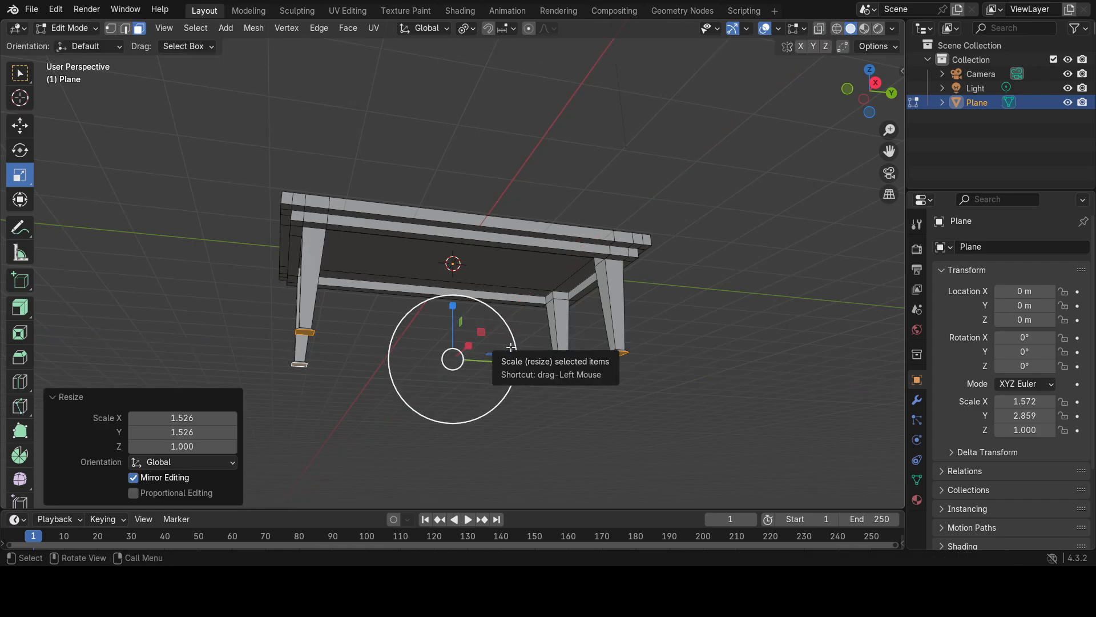
Extrude the four foot end faces downward by about 0.084 m, and again by about 0.028 m.
key(e)
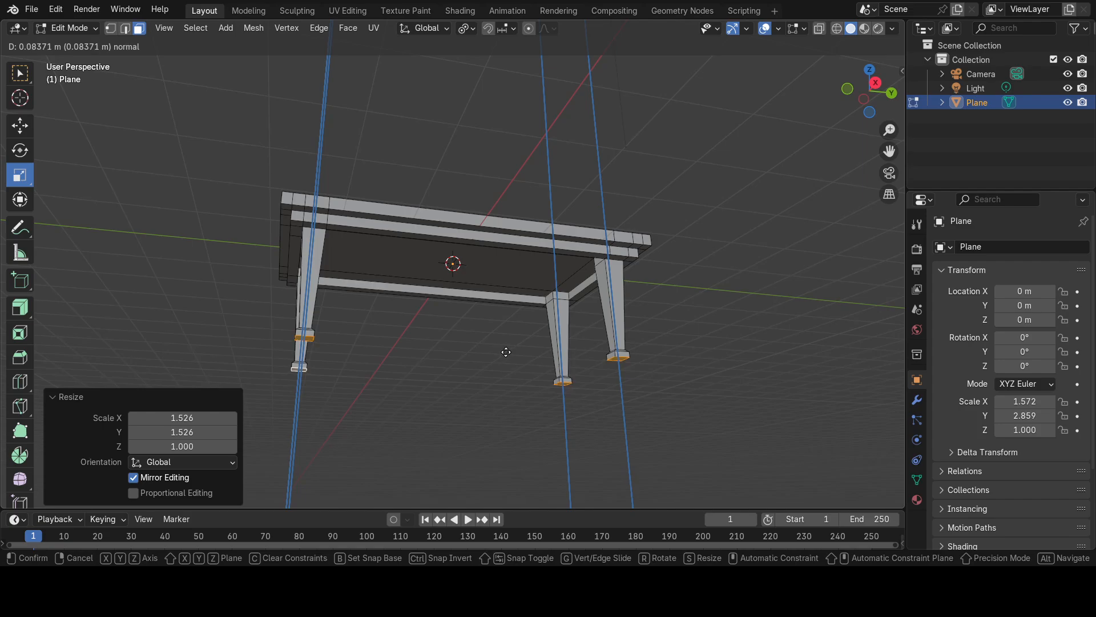
click(506, 351)
key(e)
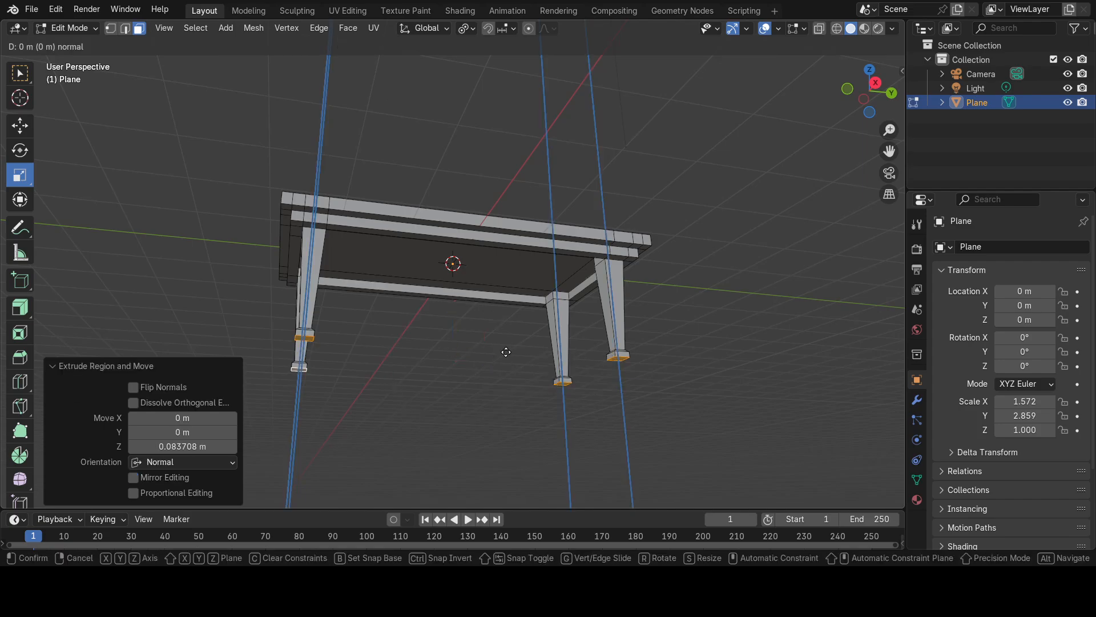
click(506, 354)
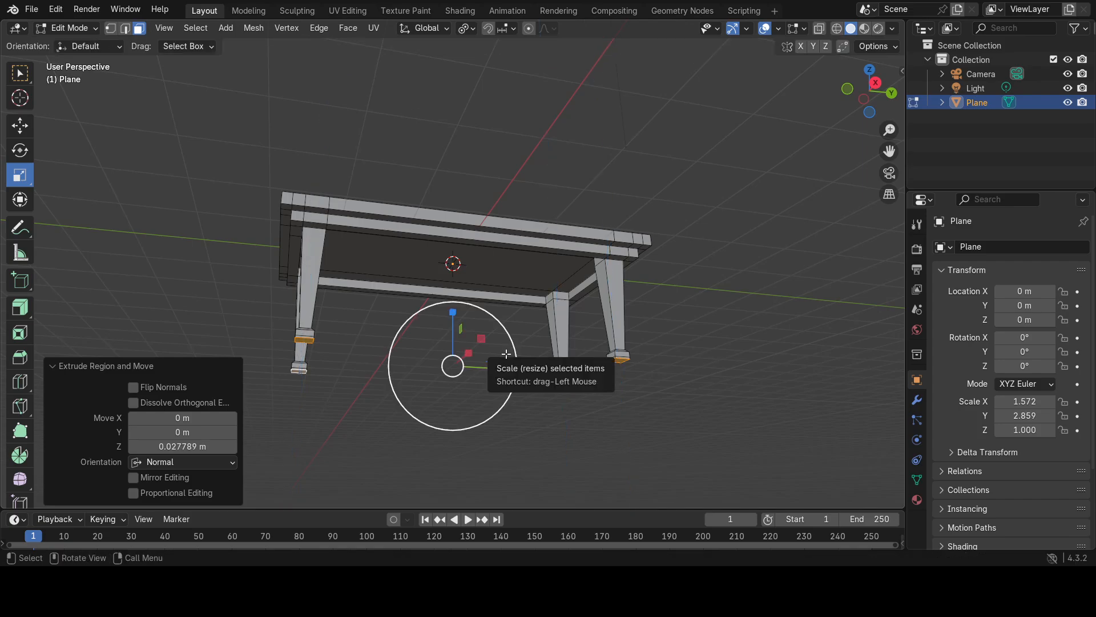
Scale the foot end faces to about 0.801 in X and Y and move them up about 0.028 m along Z.
drag(493, 360, 484, 365)
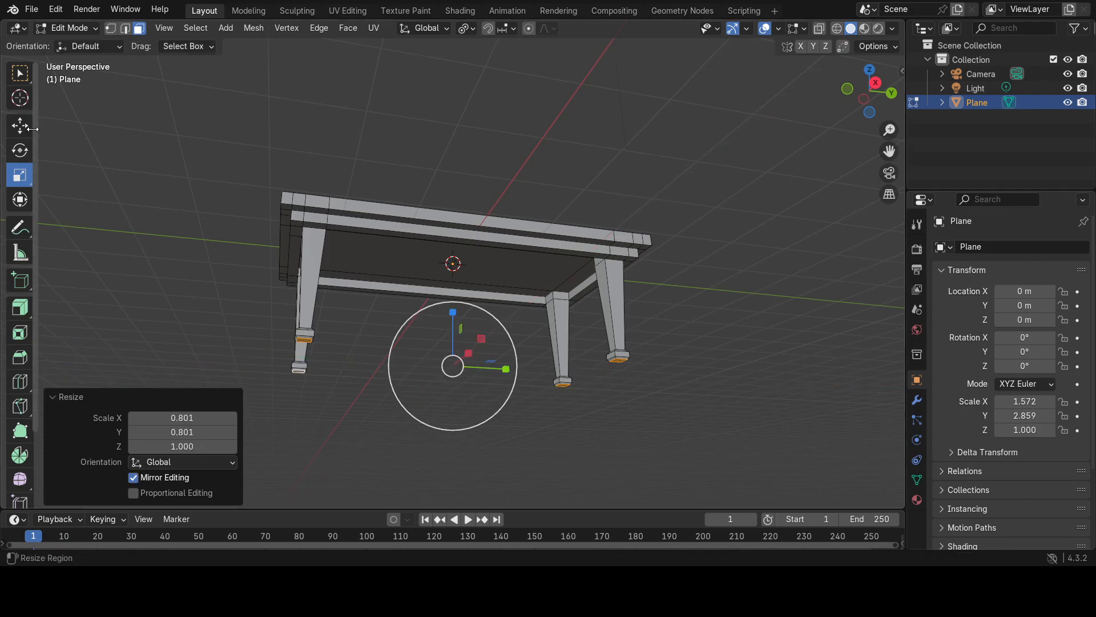
click(20, 125)
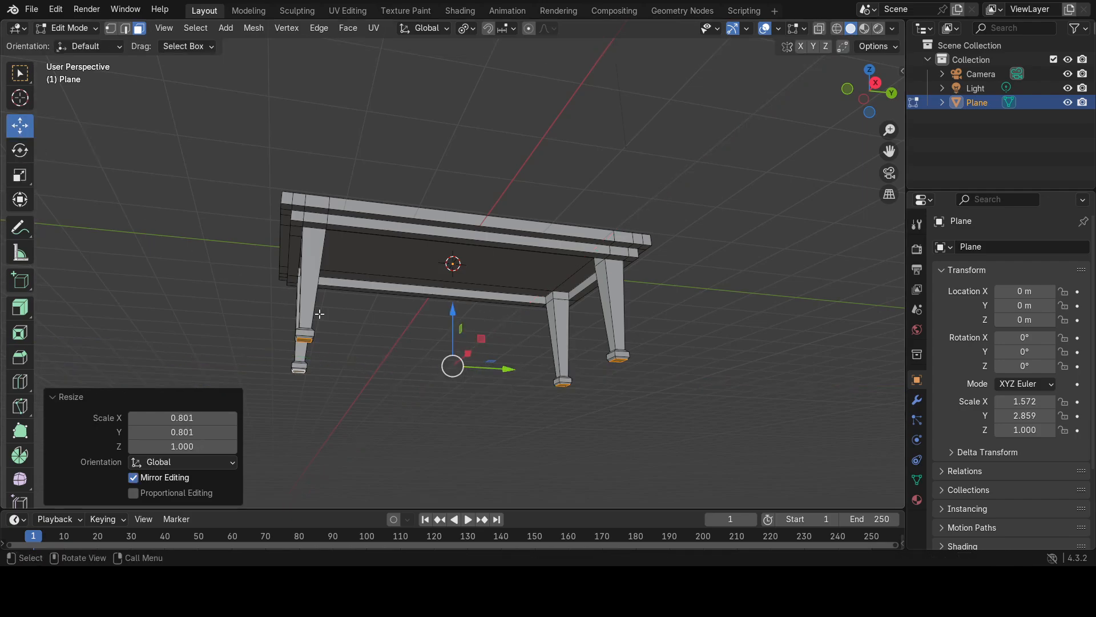
drag(453, 310, 451, 307)
click(450, 307)
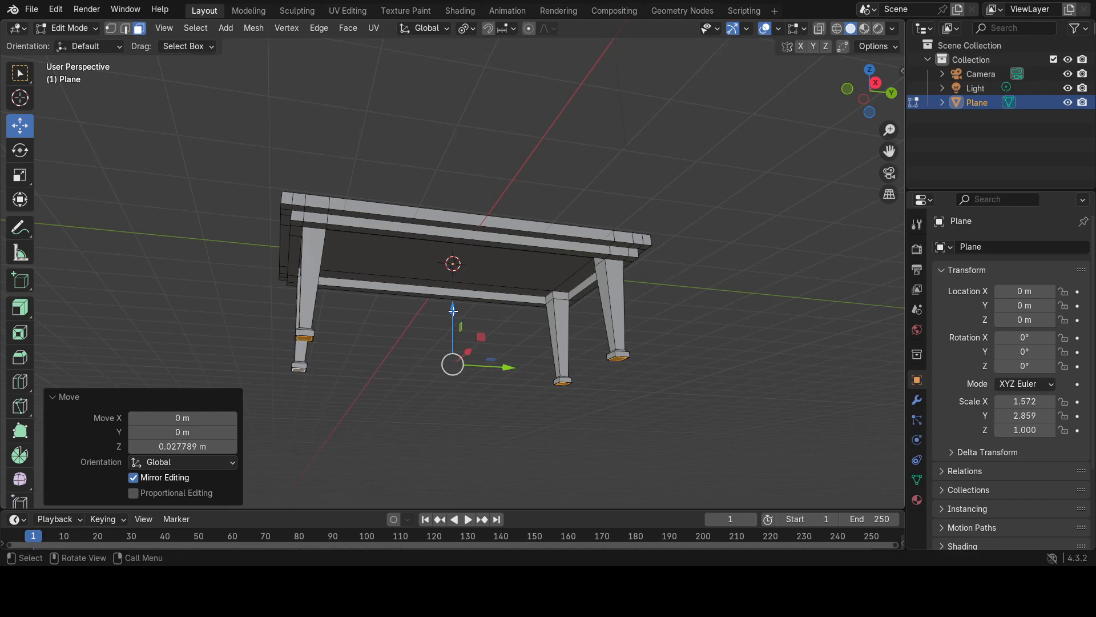
Extrude the inset foot faces downward by about 0.111 m and scale their ends to about 0.644 in X and Y.
key(g)
key(z)
key(z)
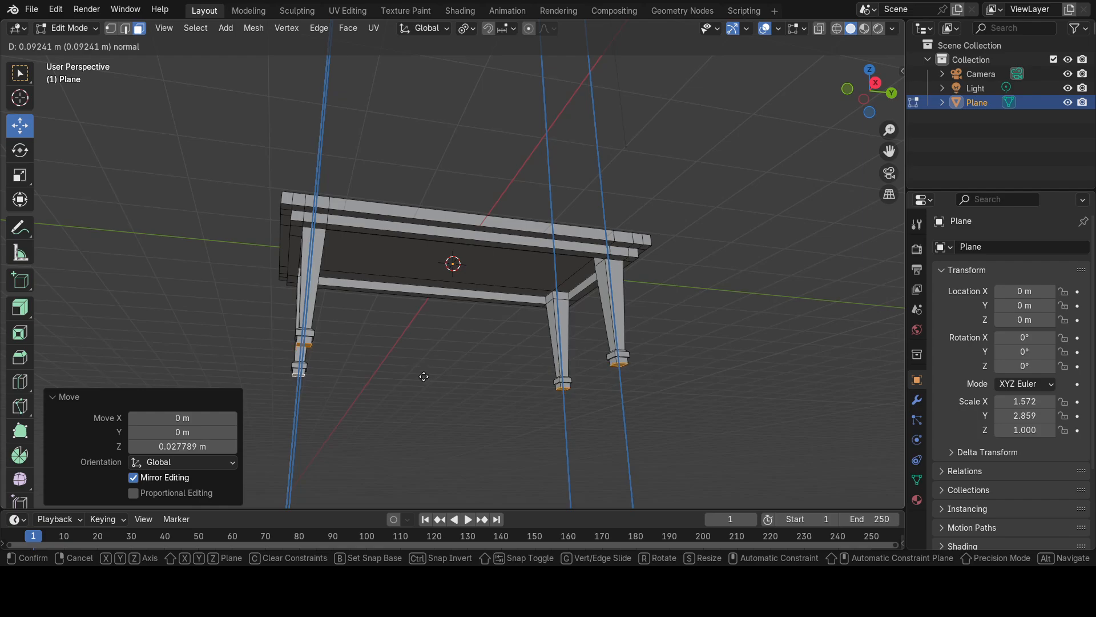
click(424, 378)
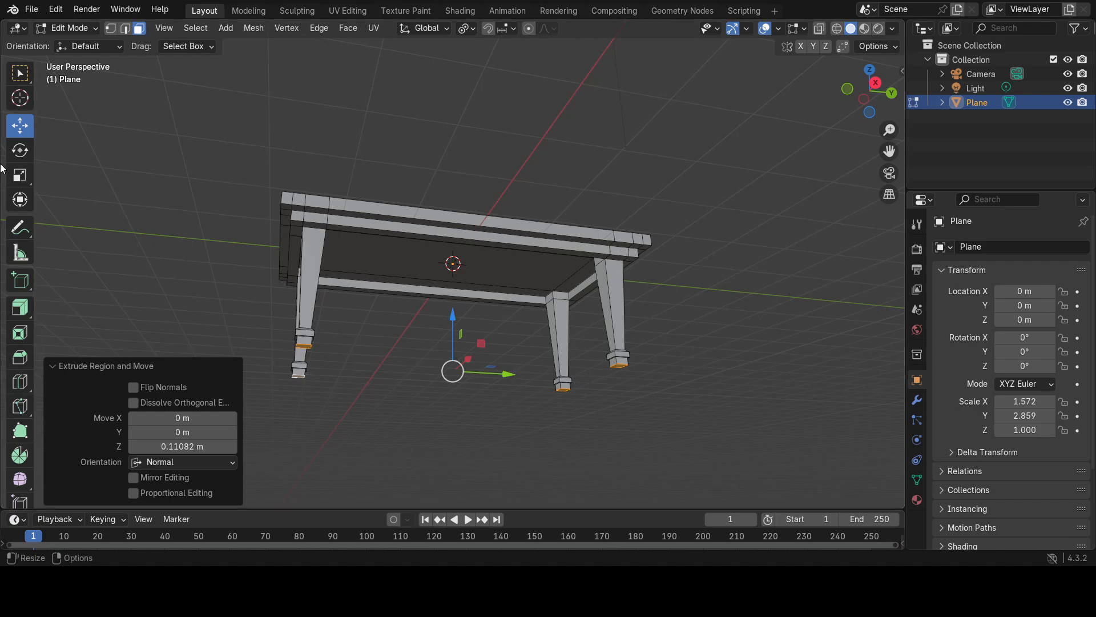
click(20, 175)
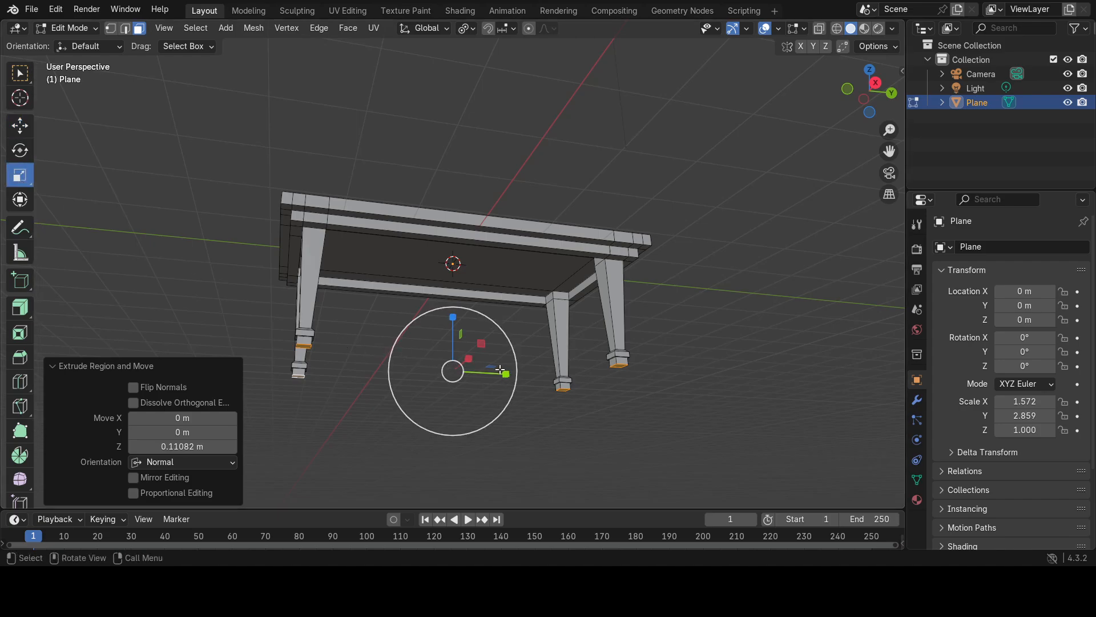
drag(491, 367, 478, 377)
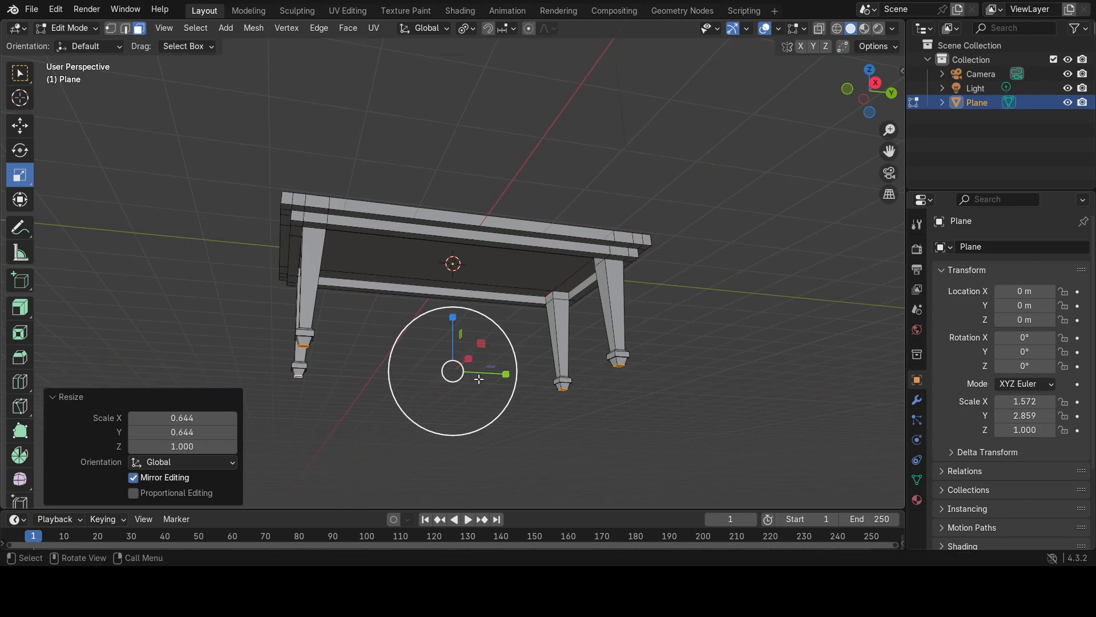
Extrude the narrowed foot ends downward by about 0.018 m and scale them to about 0.738 in X and Y.
key(e)
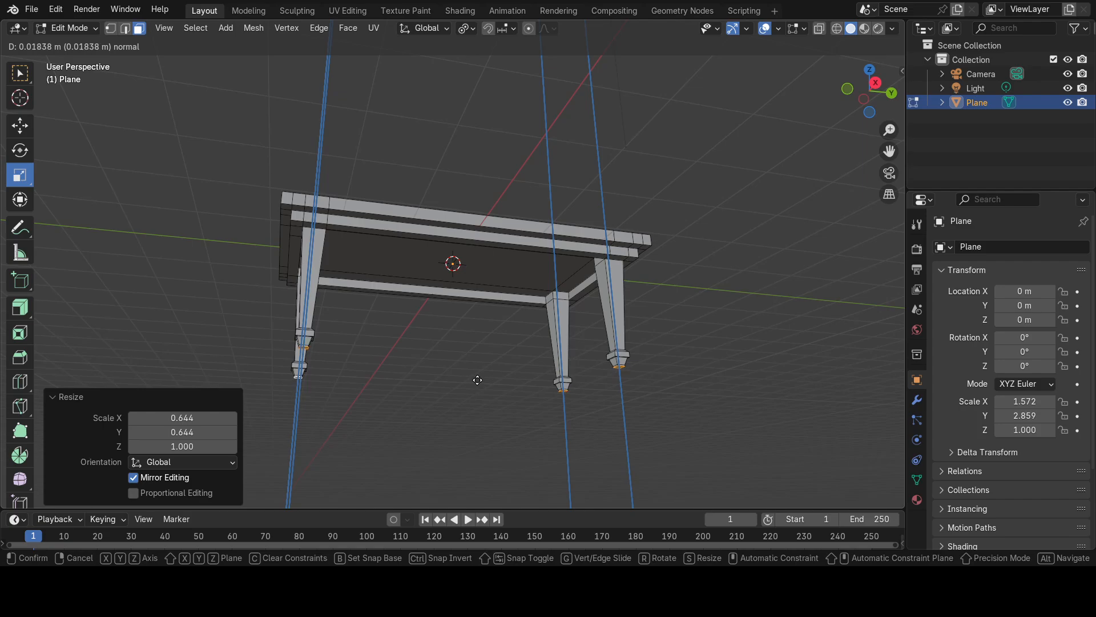
click(478, 380)
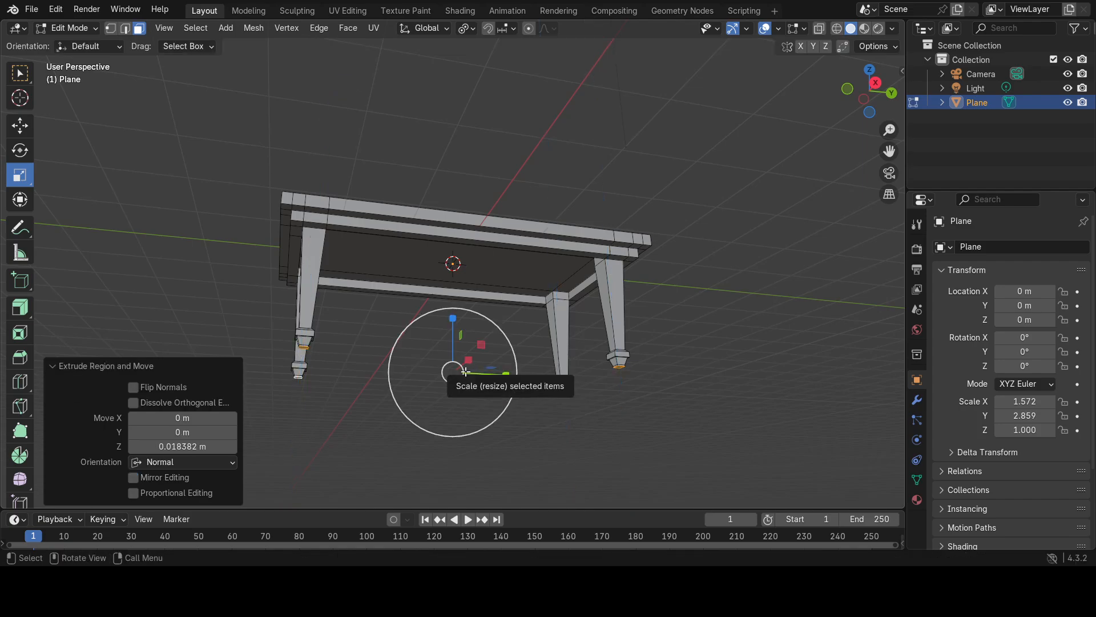
drag(490, 369, 463, 399)
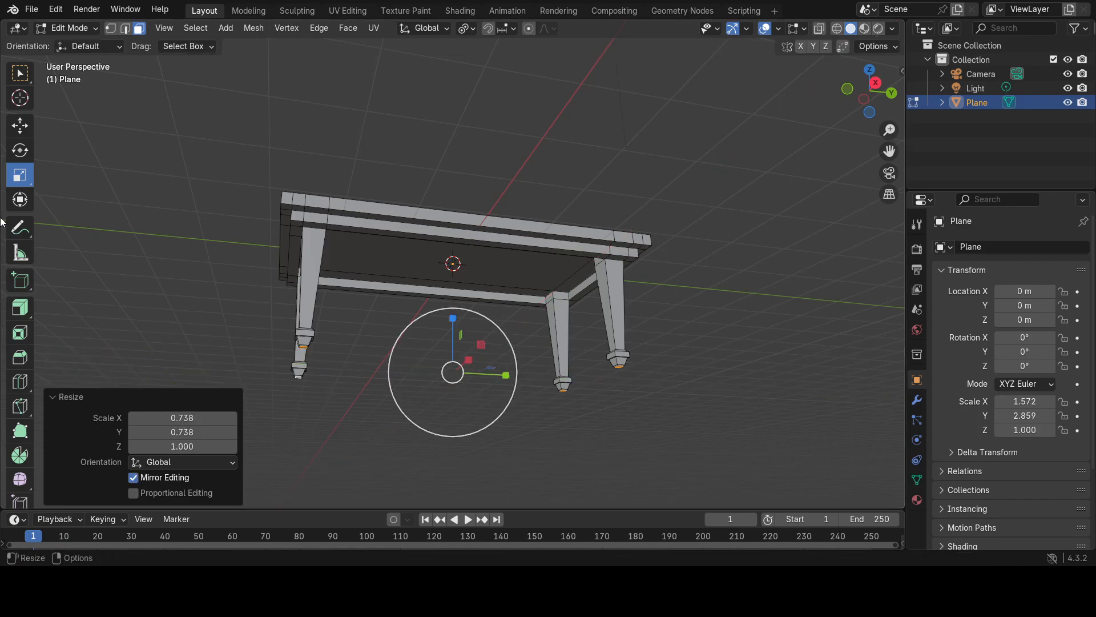
Move the foot end faces up about 0.018 m along Z and extrude them downward by about 0.064 m.
click(20, 128)
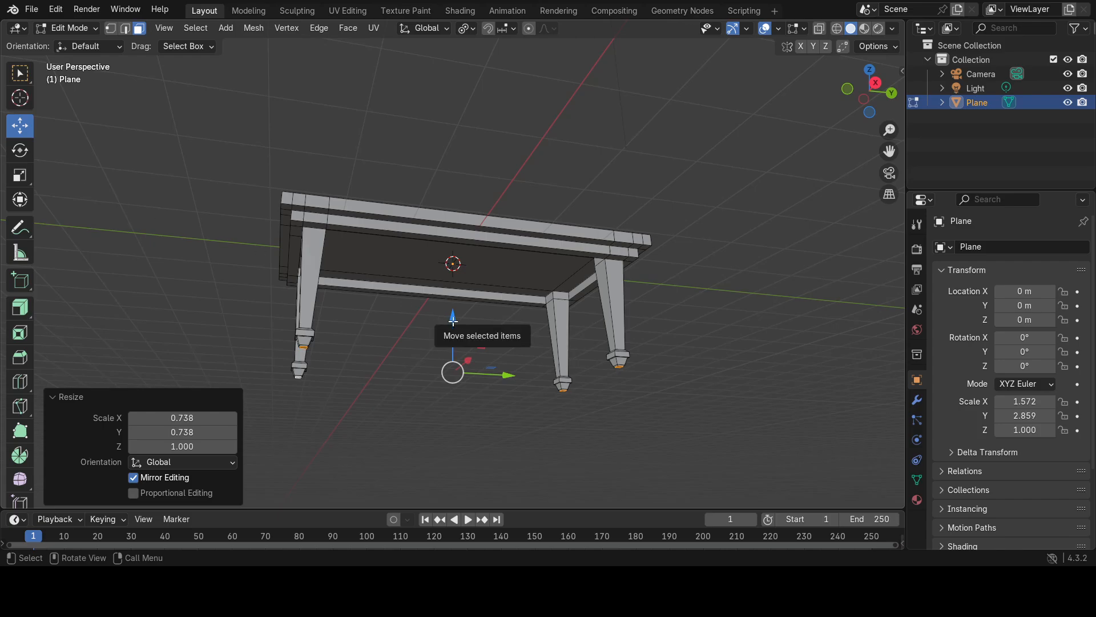
drag(453, 319, 455, 318)
key(g)
key(z)
key(z)
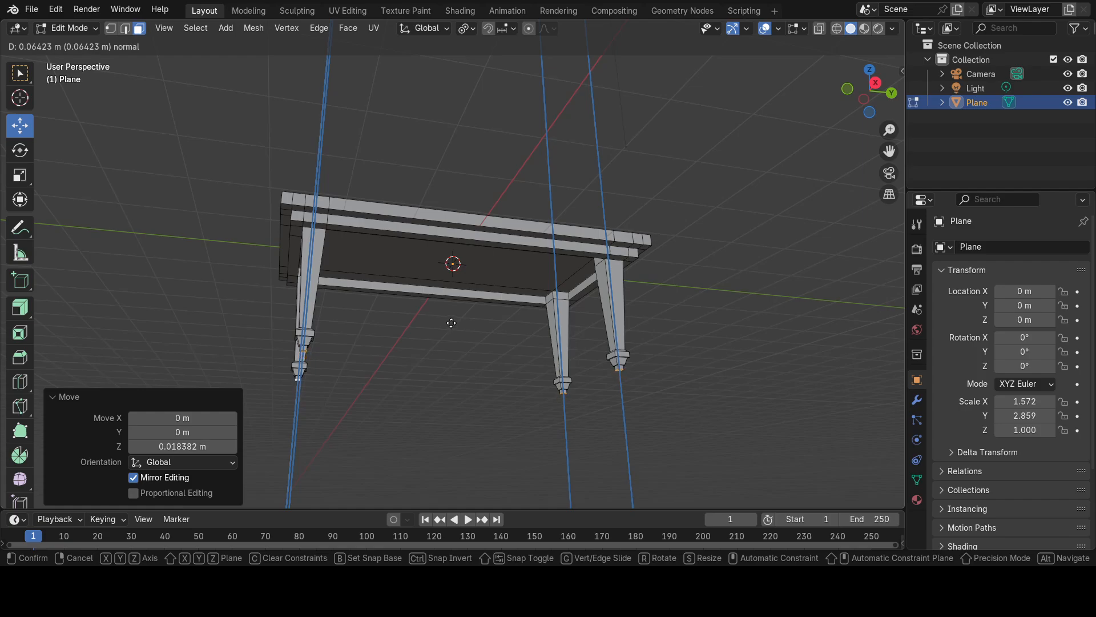
click(451, 322)
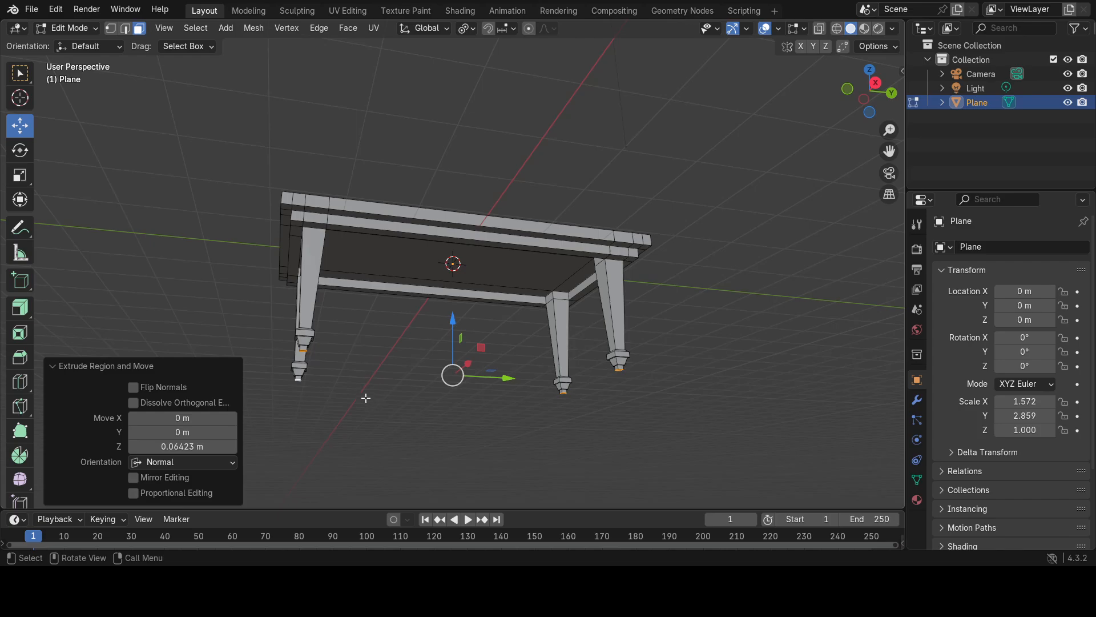
Save the finished table model as table5.blend.
middle_drag(364, 375, 239, 300)
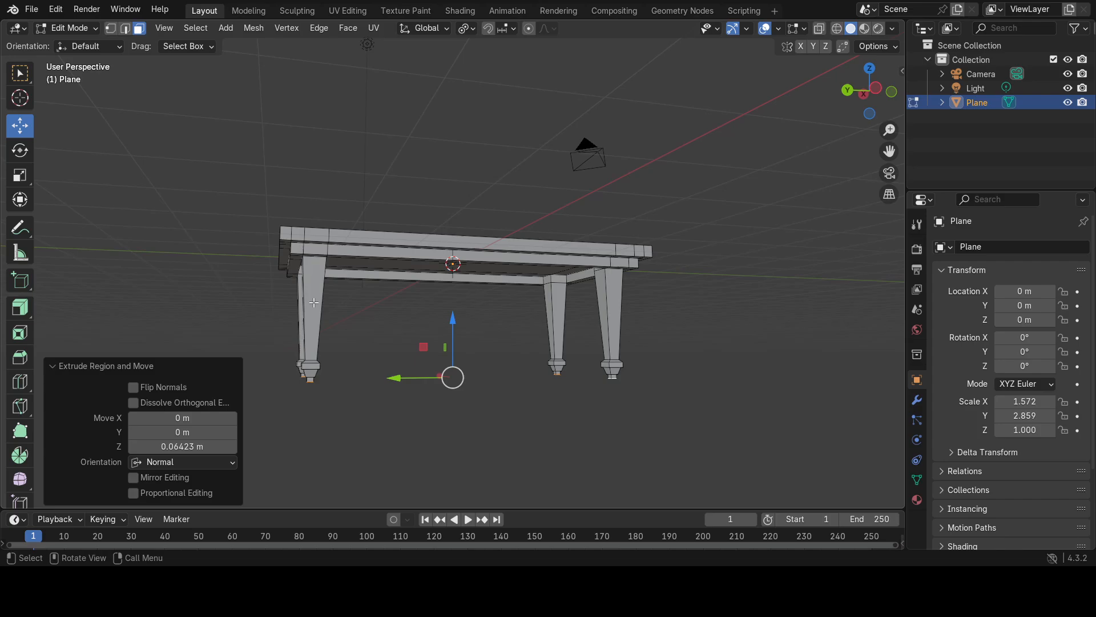
middle_drag(327, 309, 693, 289)
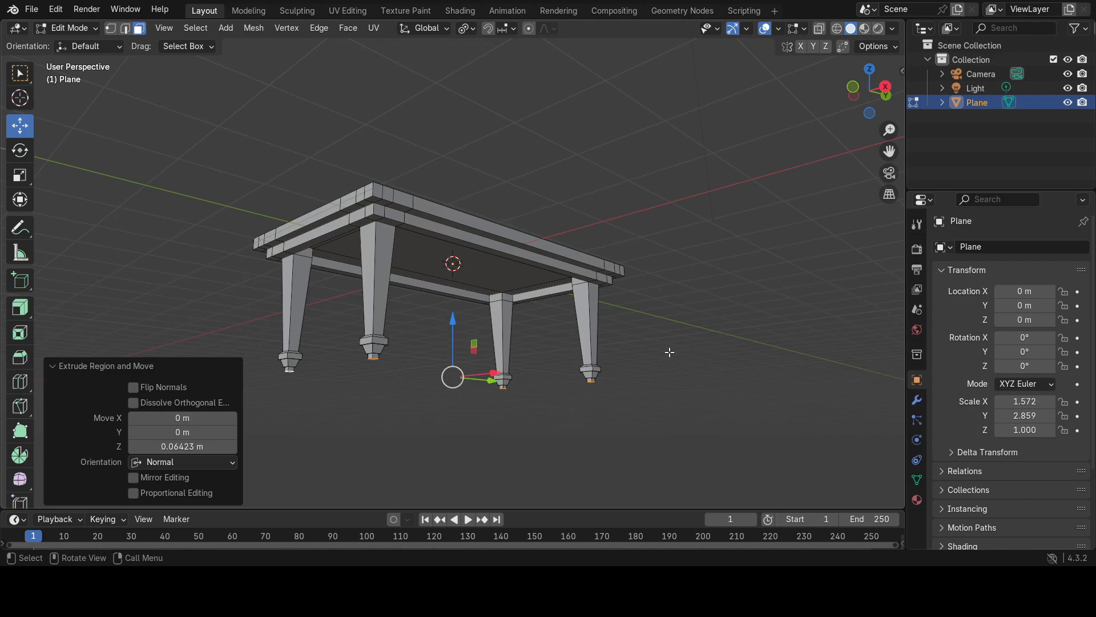
middle_drag(668, 351, 661, 402)
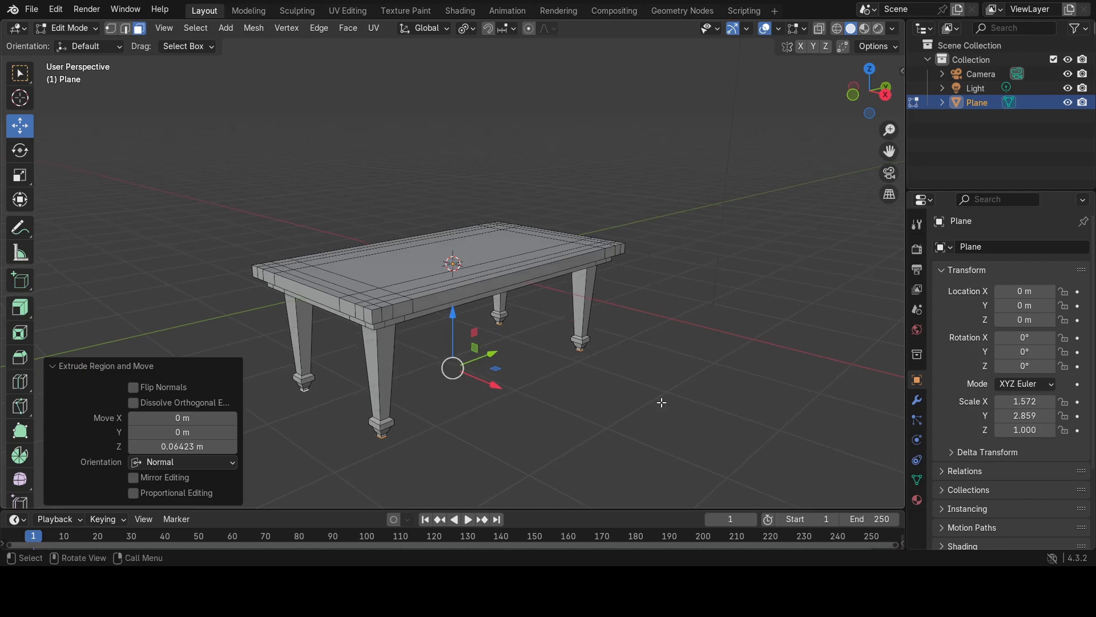
click(33, 12)
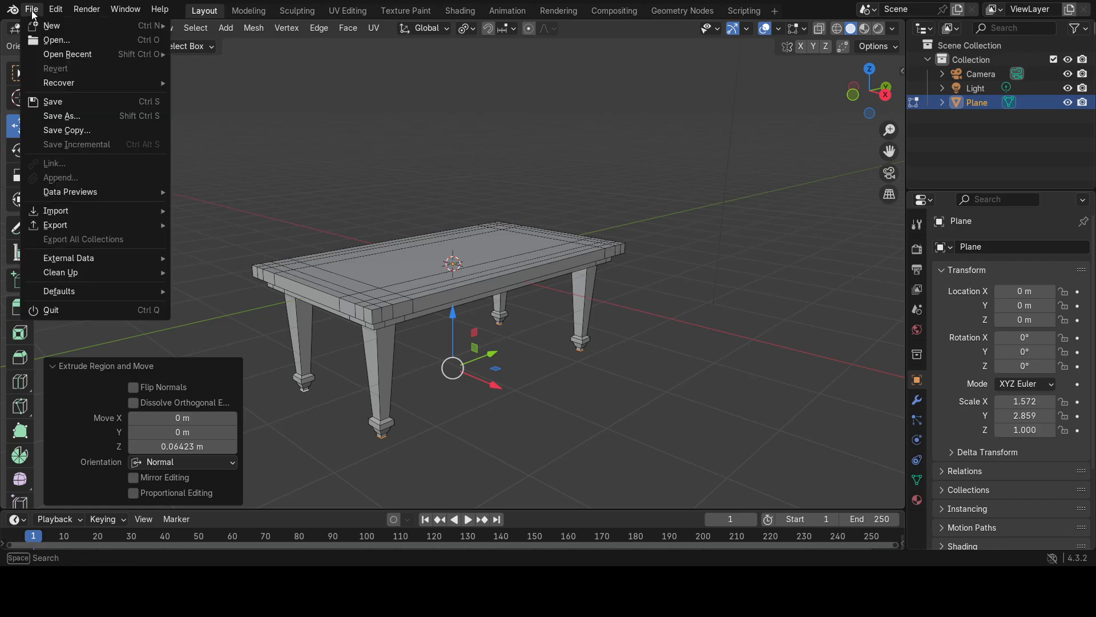
click(62, 115)
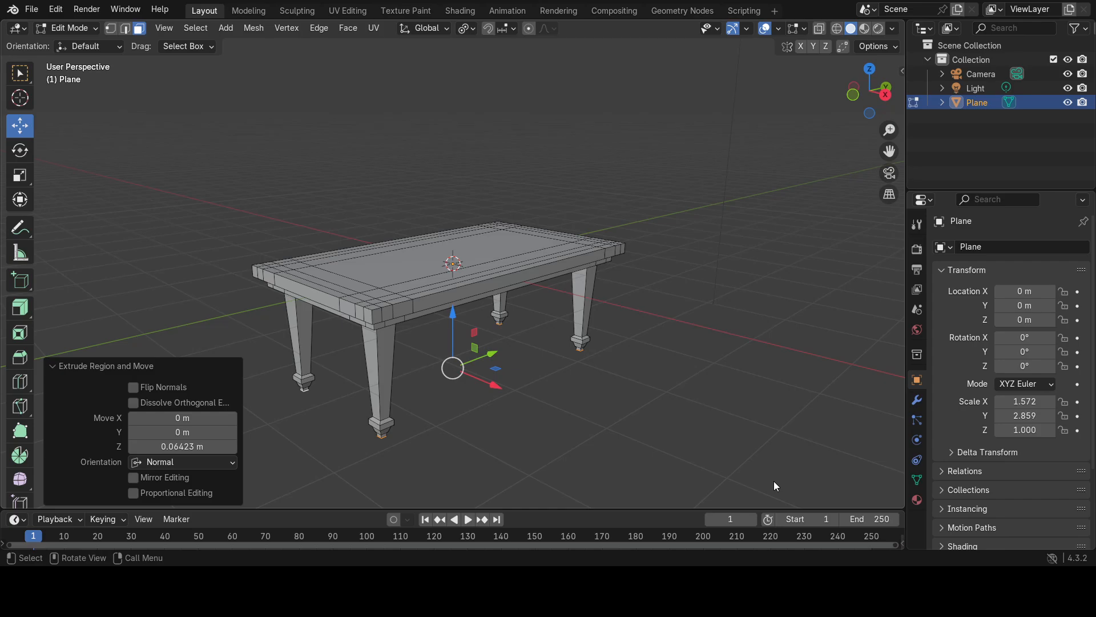
key(ctrl+s)
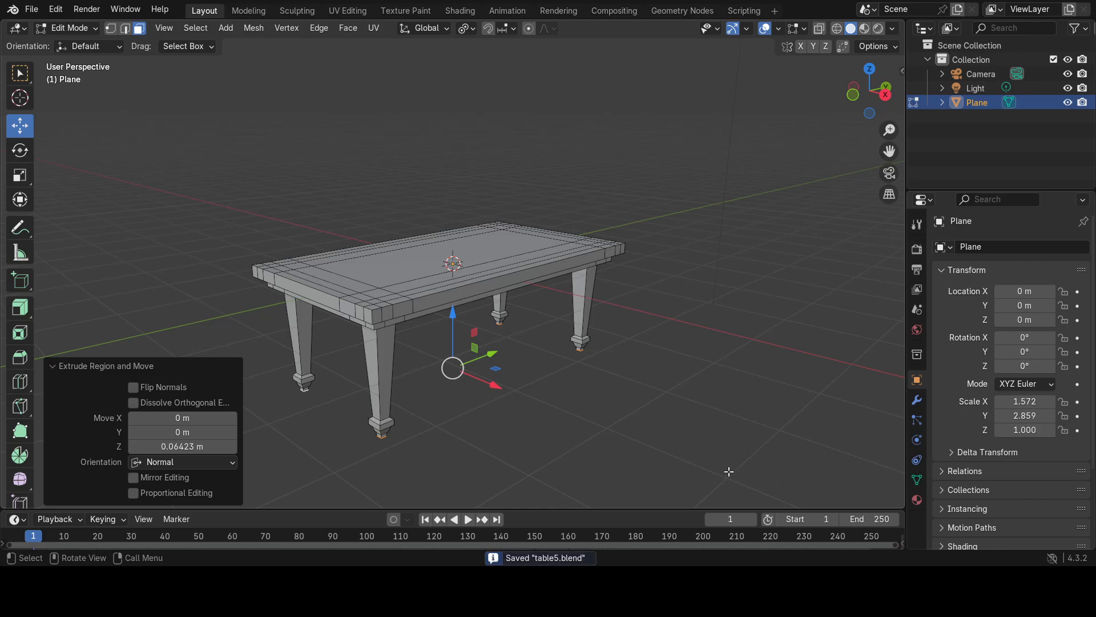